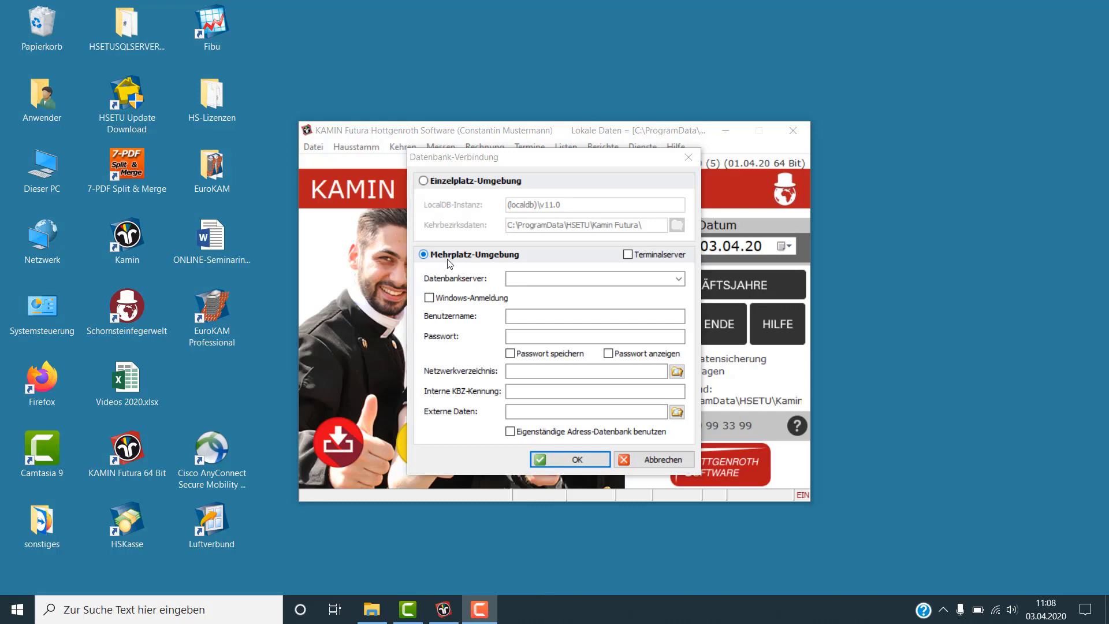
# Check the Datenbankserver list for an available server, then switch to the browser's download page
pyautogui.click(683, 284)
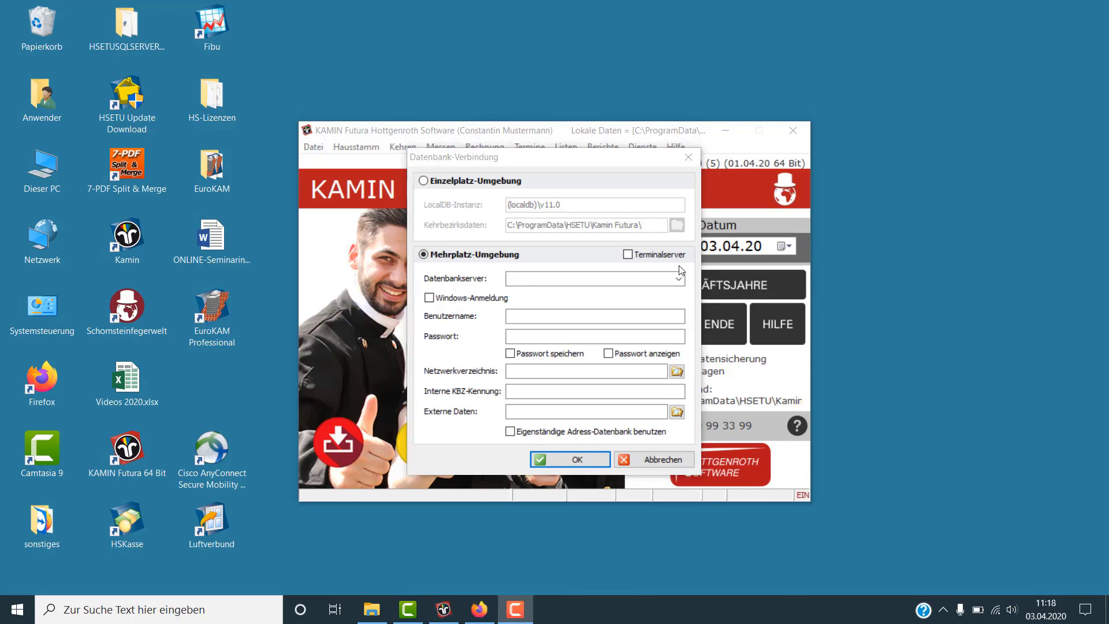
pyautogui.click(479, 609)
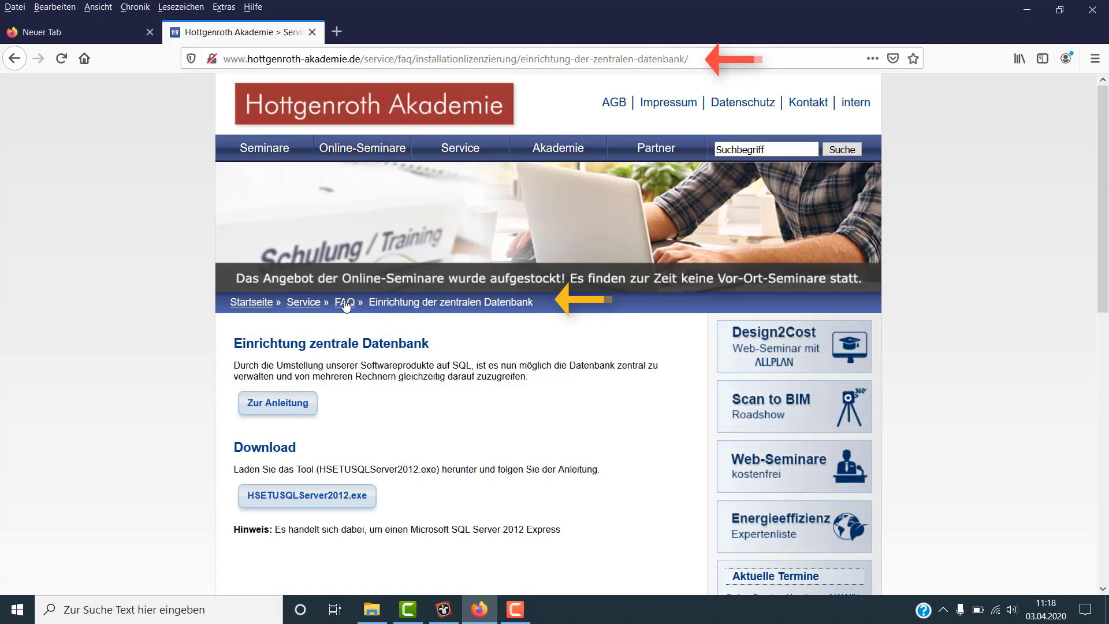
# Download HSETUSQLServer2012.exe from the Hottgenroth Akademie page and save it to the computer
pyautogui.click(332, 501)
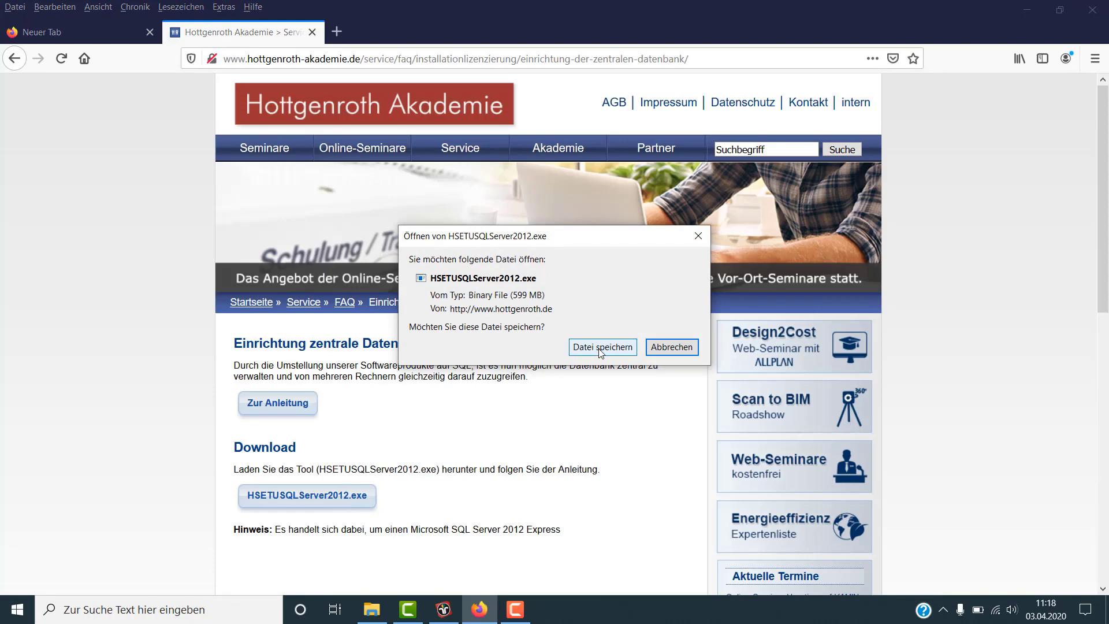
pyautogui.click(598, 347)
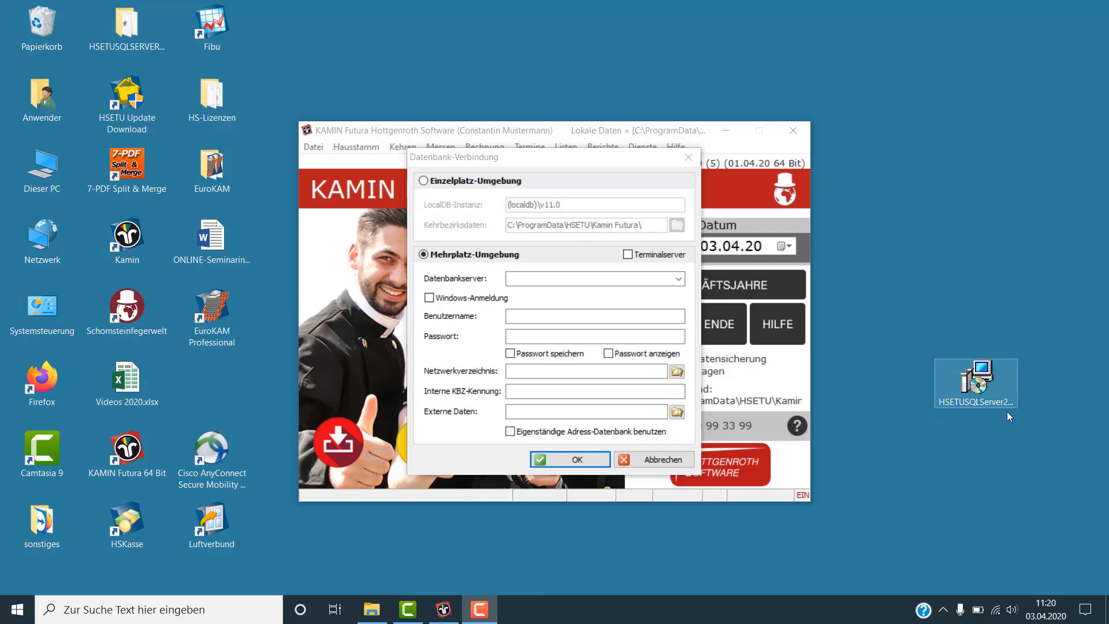
# Run HSETUSQLServer2012.exe, accept the licence and install SQL Server 2012
pyautogui.doubleClick(976, 388)
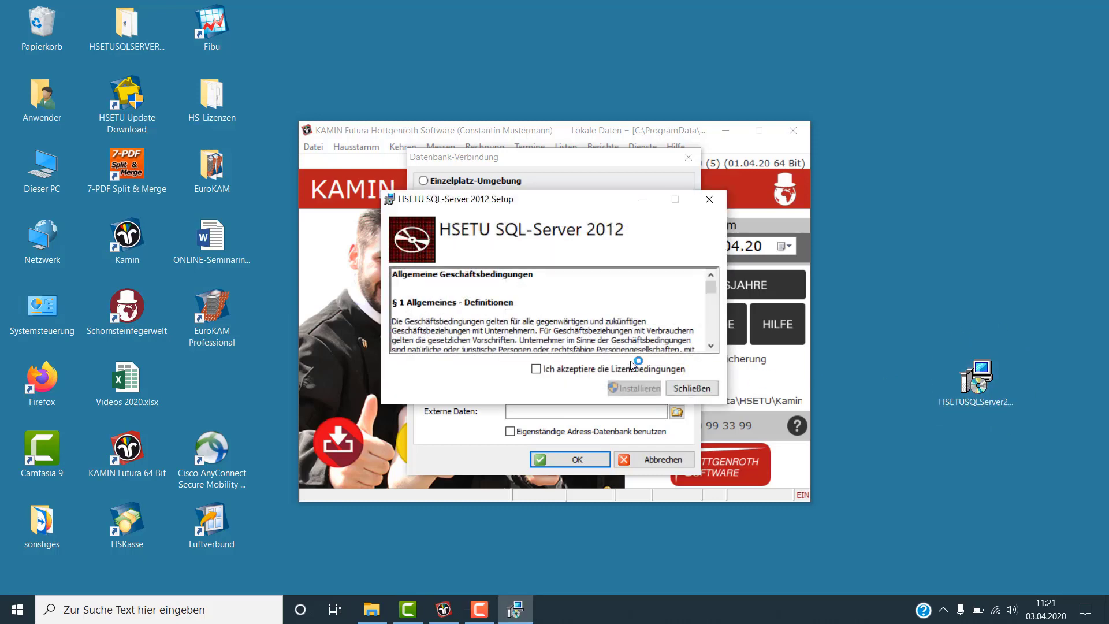
pyautogui.click(536, 368)
pyautogui.click(636, 388)
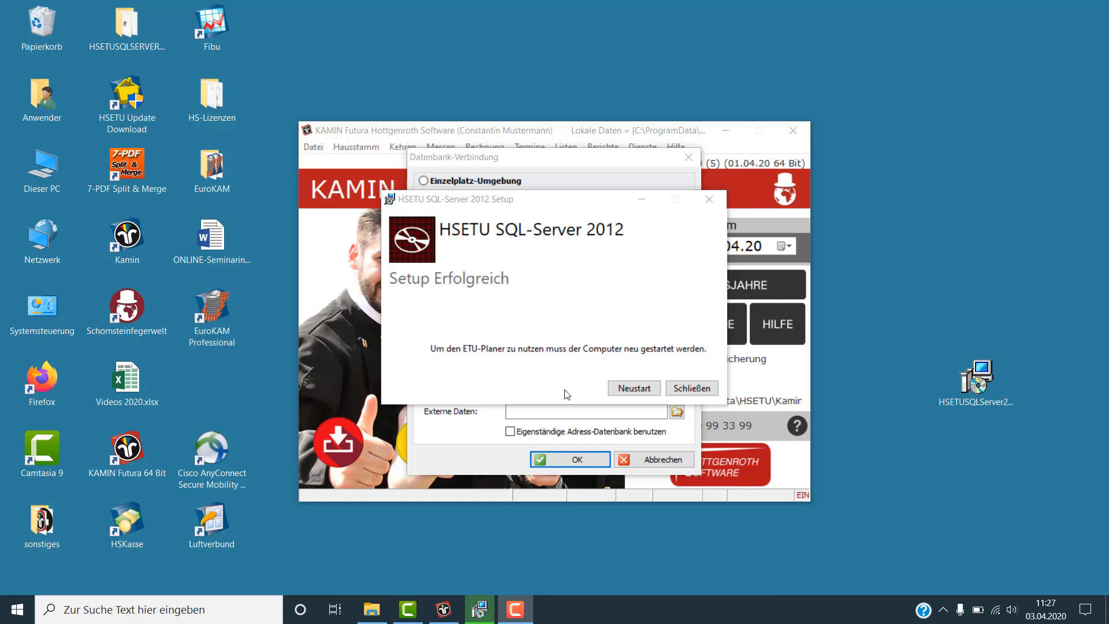
# Cancel the connection settings, close KAMIN Futura and restart the computer
pyautogui.click(642, 460)
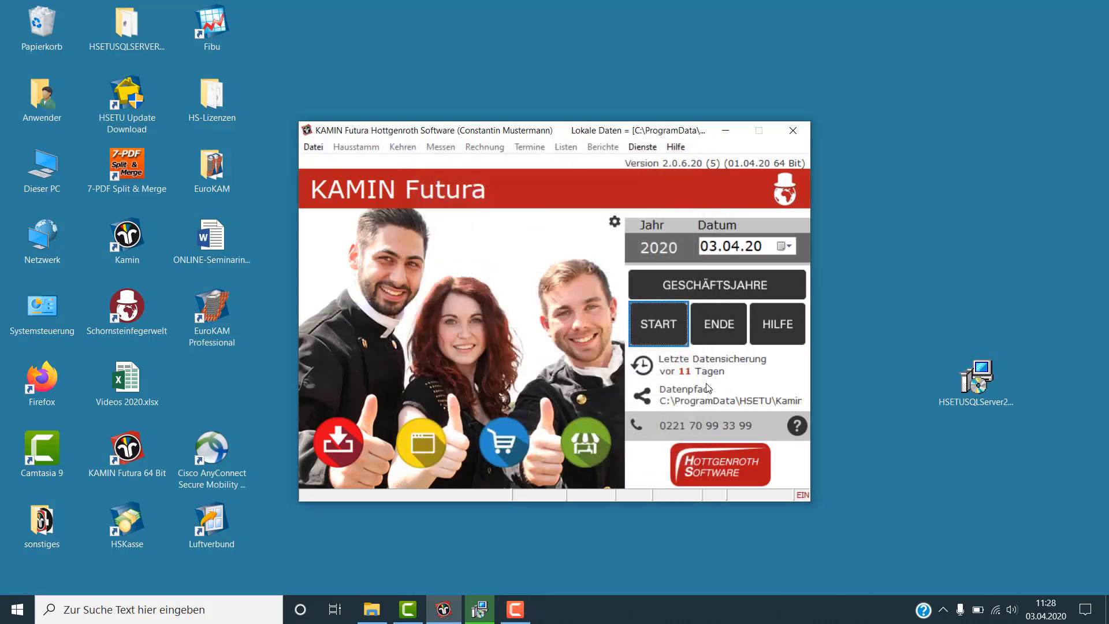
pyautogui.click(792, 130)
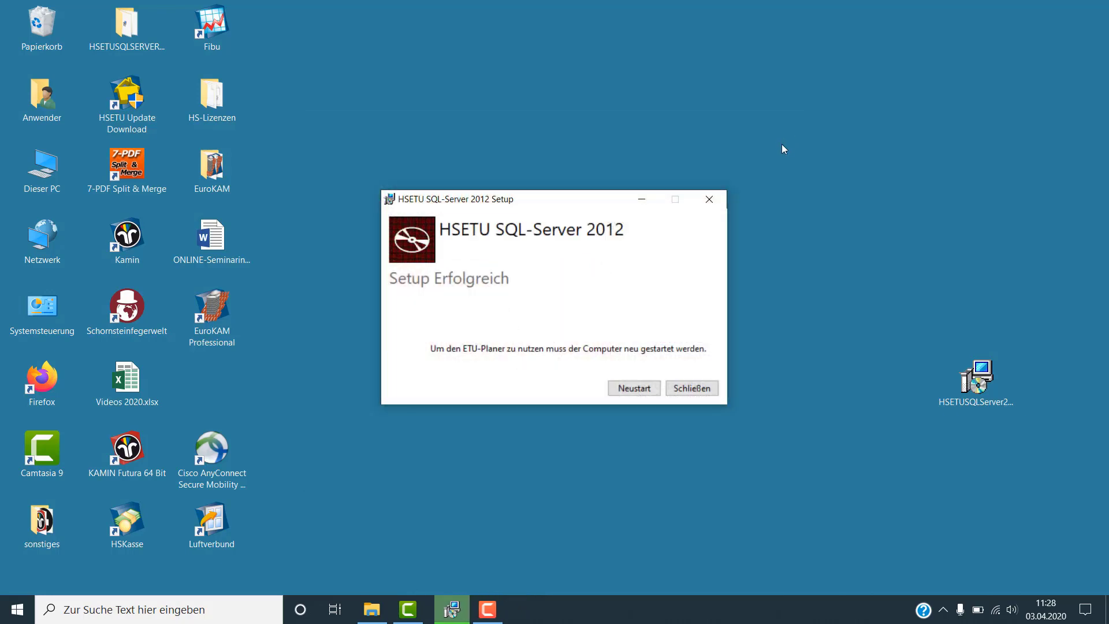
pyautogui.click(641, 393)
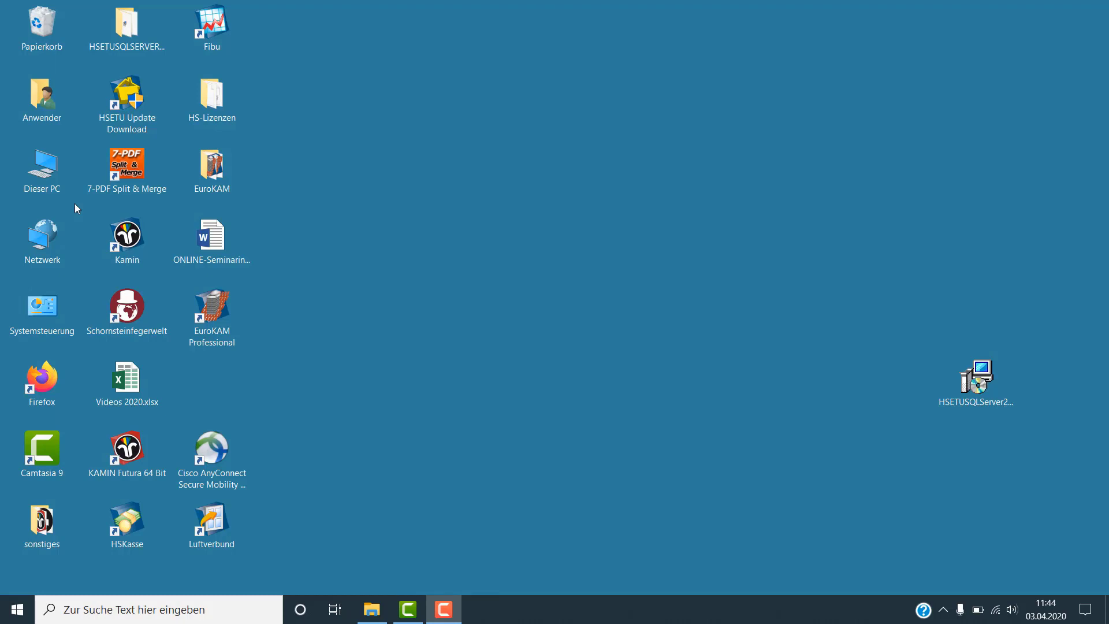
# Create a folder named KamFNETZWERKORDNER at the root of drive C:
pyautogui.doubleClick(49, 175)
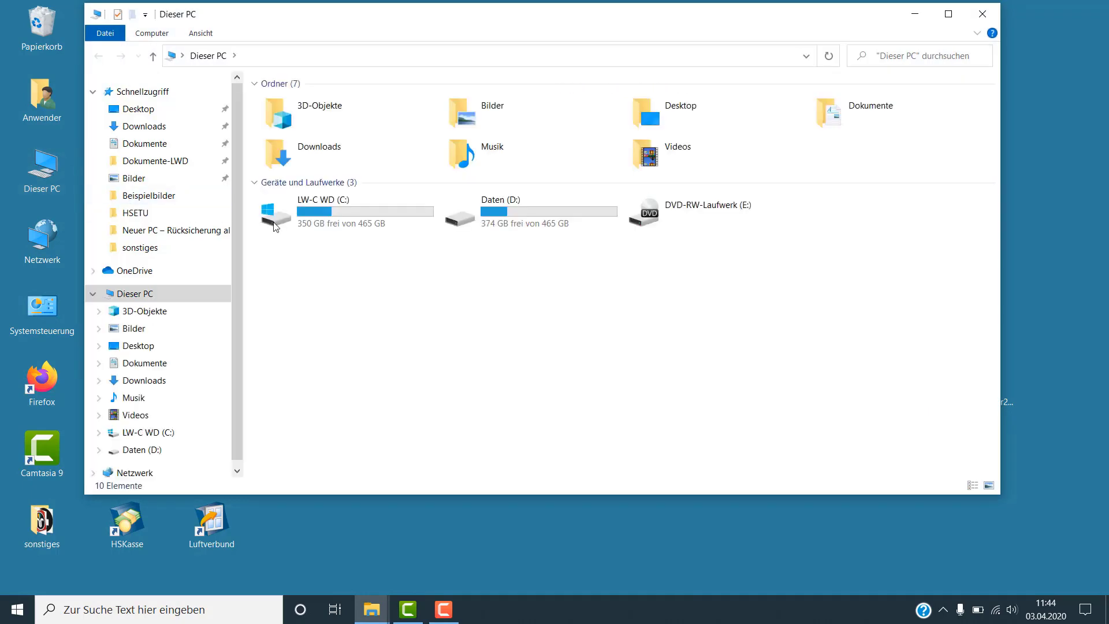
pyautogui.doubleClick(317, 209)
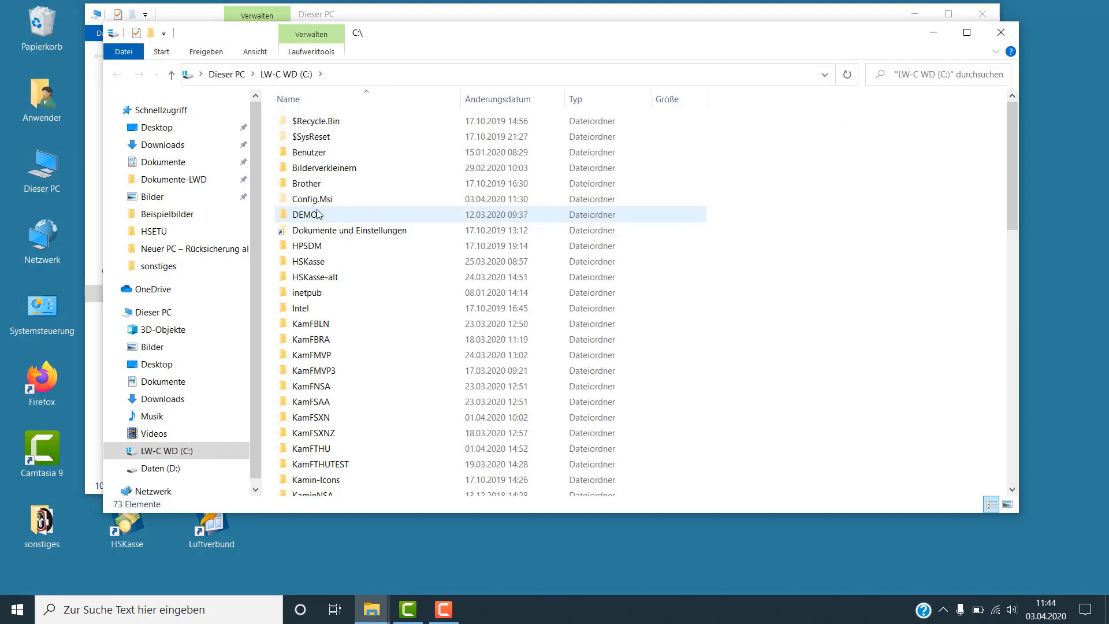
pyautogui.rightClick(789, 286)
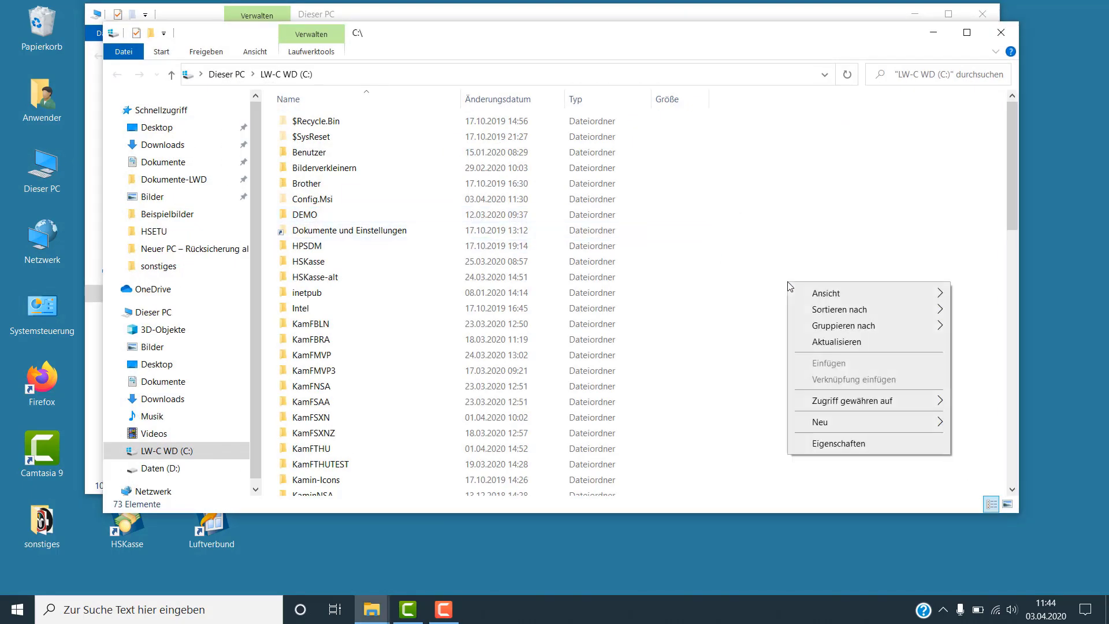
pyautogui.moveTo(820, 426)
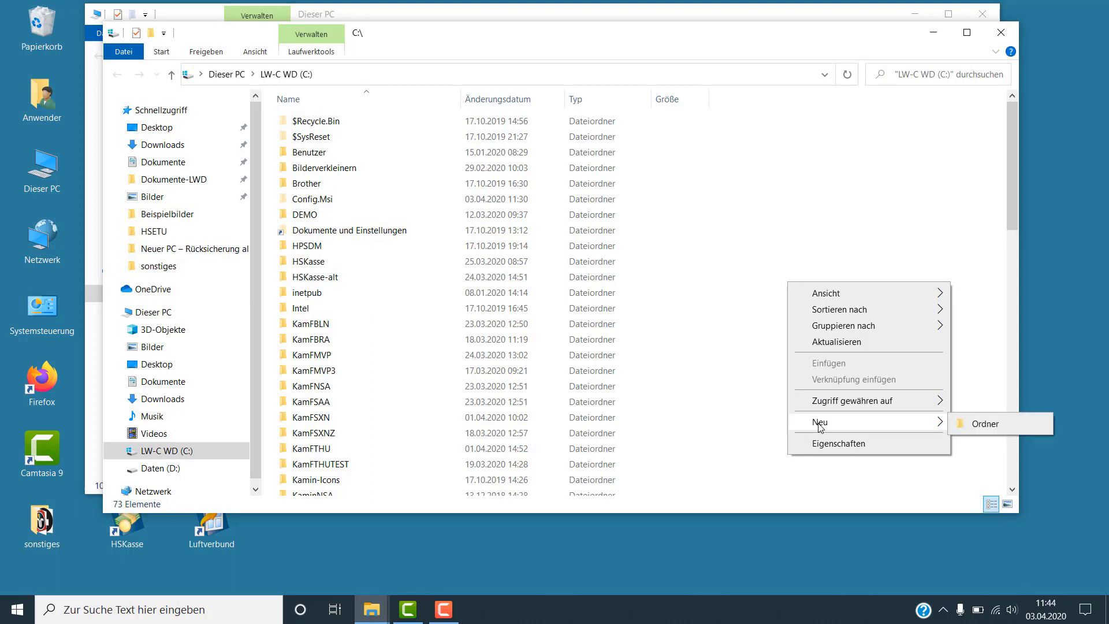
pyautogui.click(985, 424)
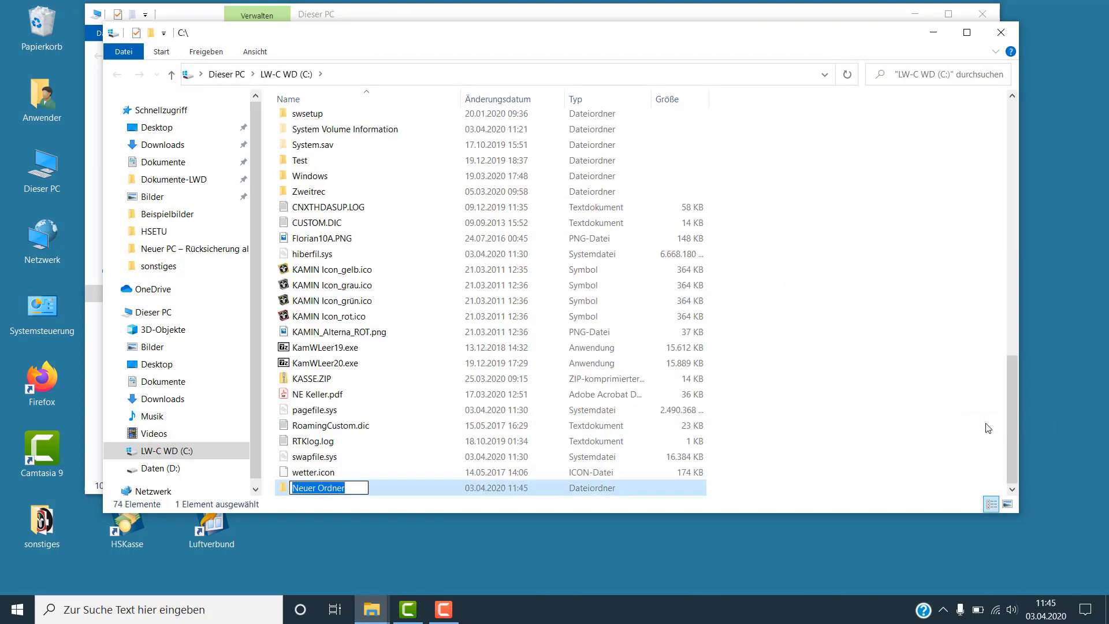
pyautogui.write('KamF')
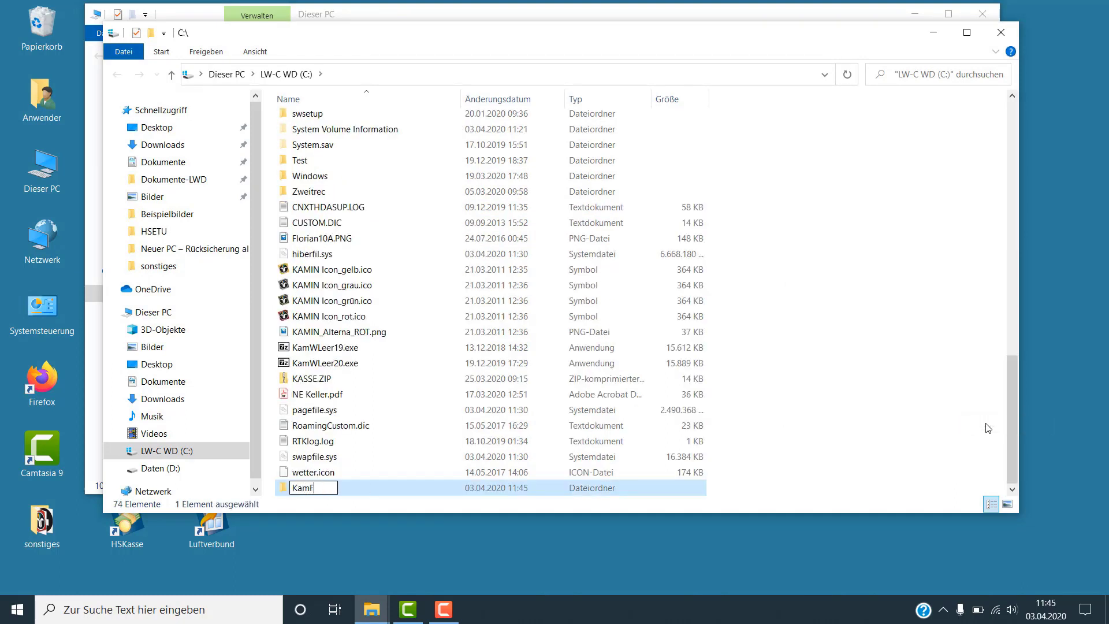
pyautogui.write('NETZWERK')
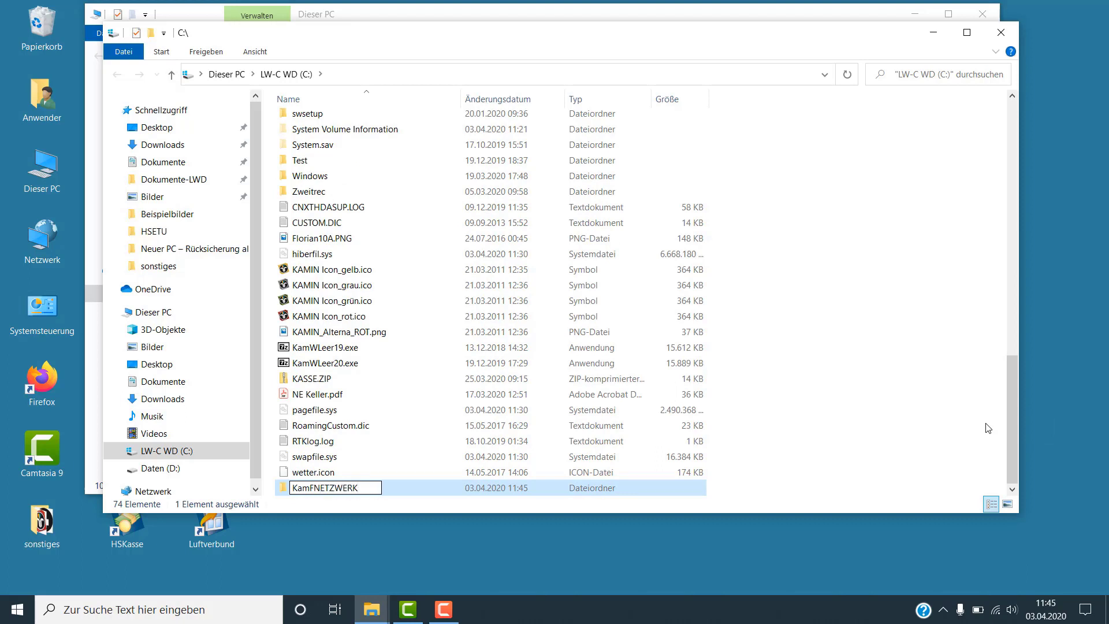
pyautogui.write('ORDNER')
pyautogui.press('Return')
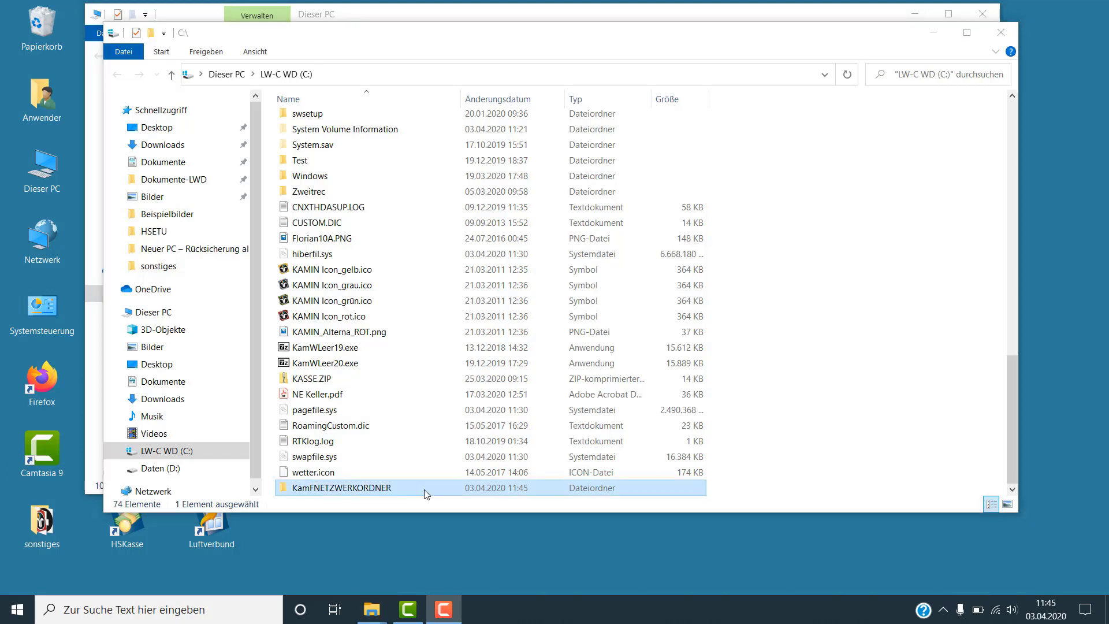
pyautogui.rightClick(425, 492)
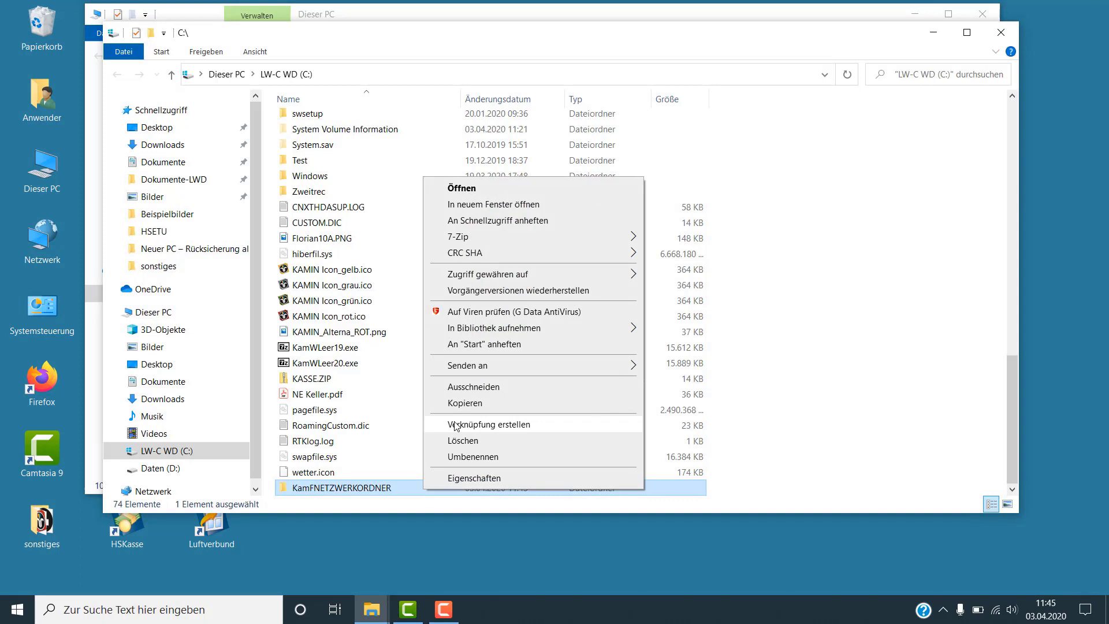
# Share KamFNETZWERKORDNER on the network with Jeder at Lesen/Schreiben permission
pyautogui.moveTo(494, 274)
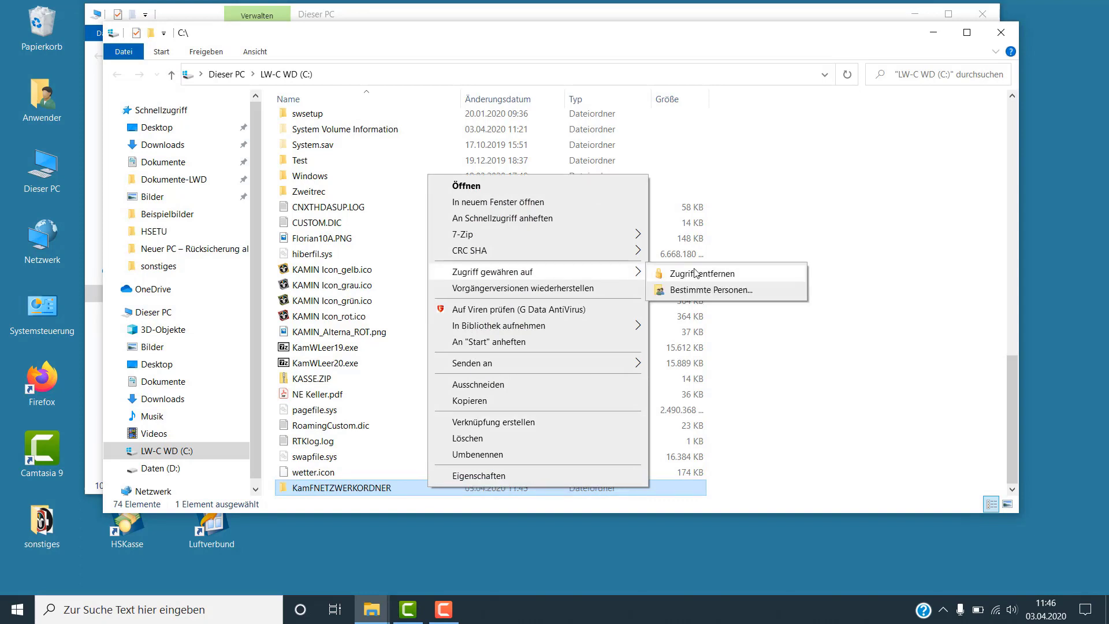
pyautogui.click(692, 290)
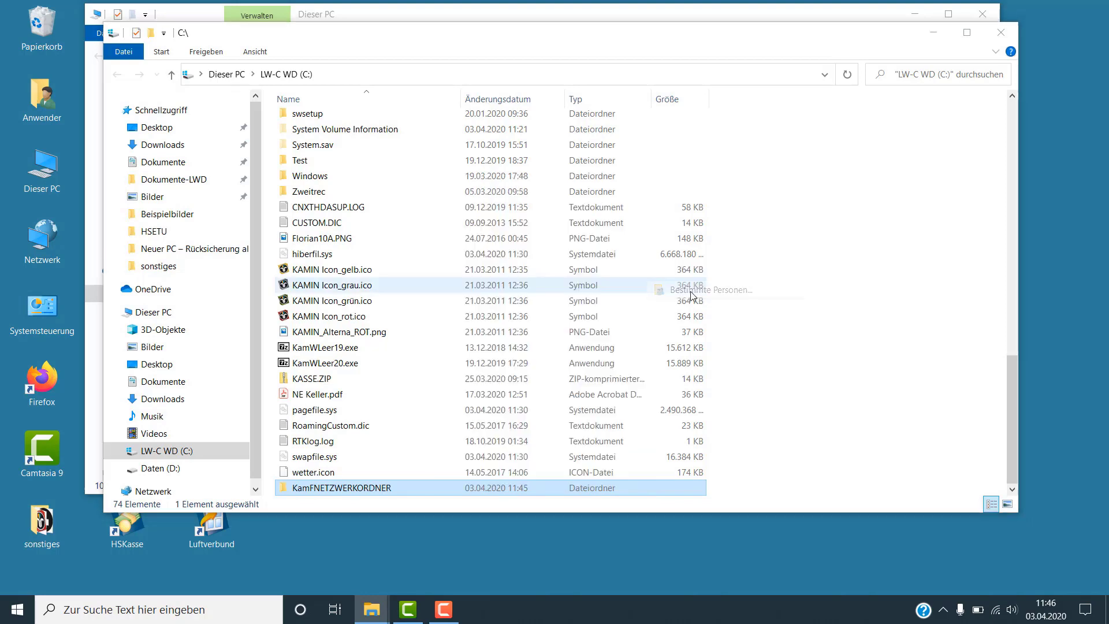
pyautogui.click(652, 272)
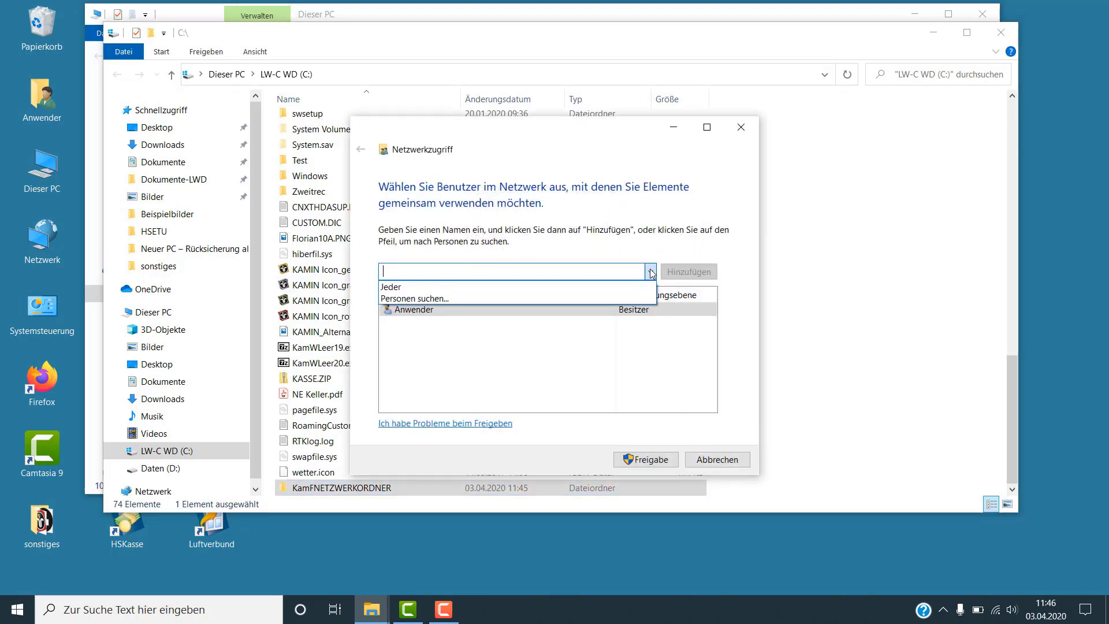
pyautogui.click(434, 286)
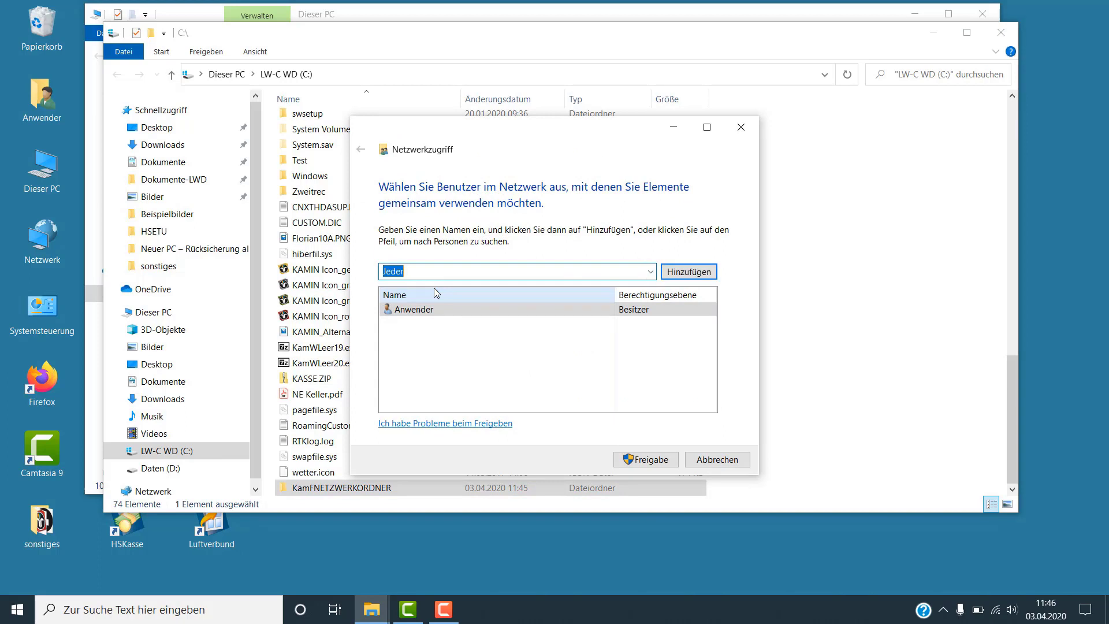
pyautogui.click(686, 275)
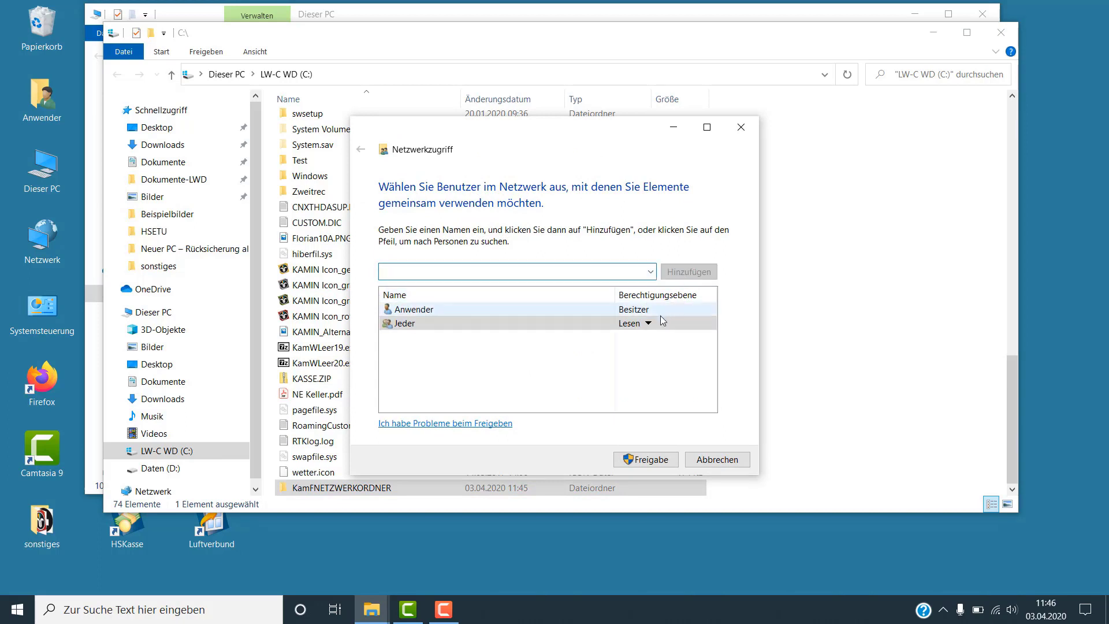
pyautogui.click(648, 323)
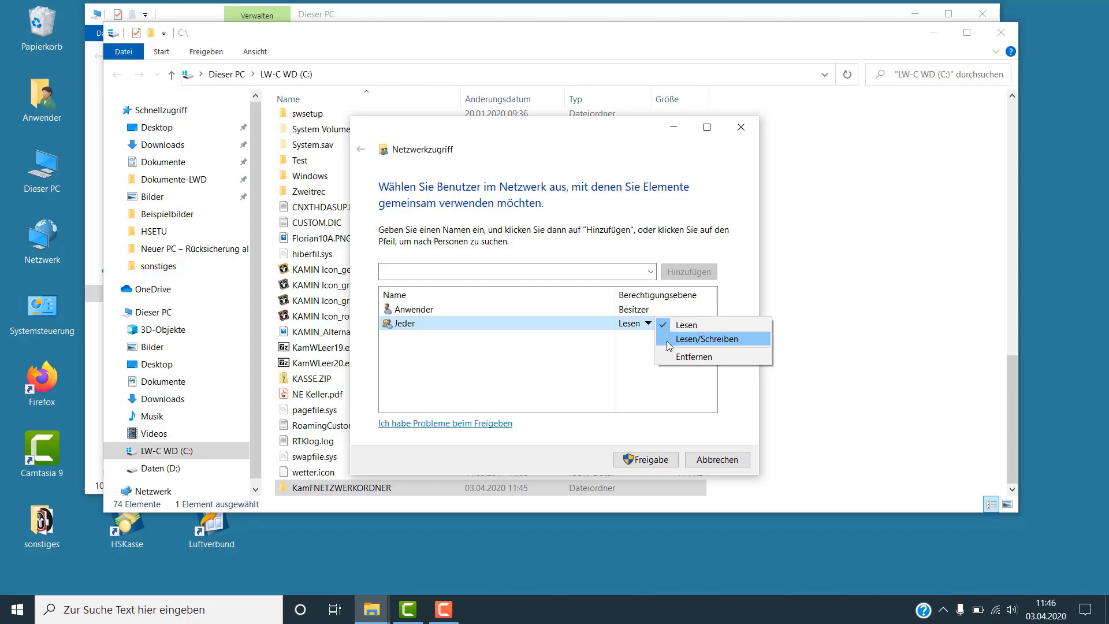
pyautogui.click(668, 341)
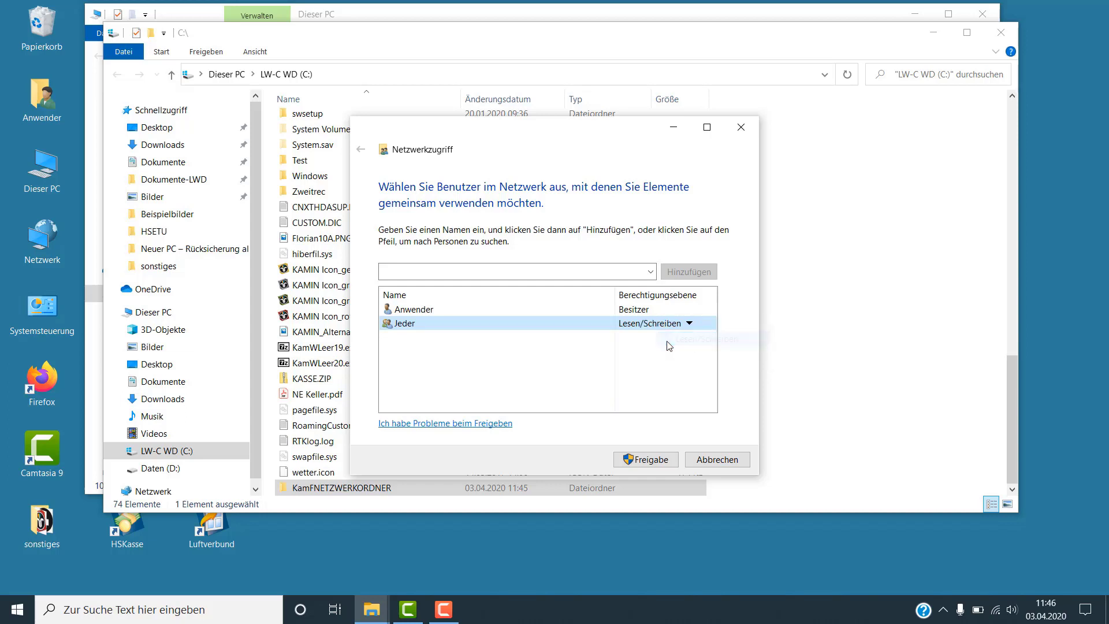
pyautogui.click(649, 459)
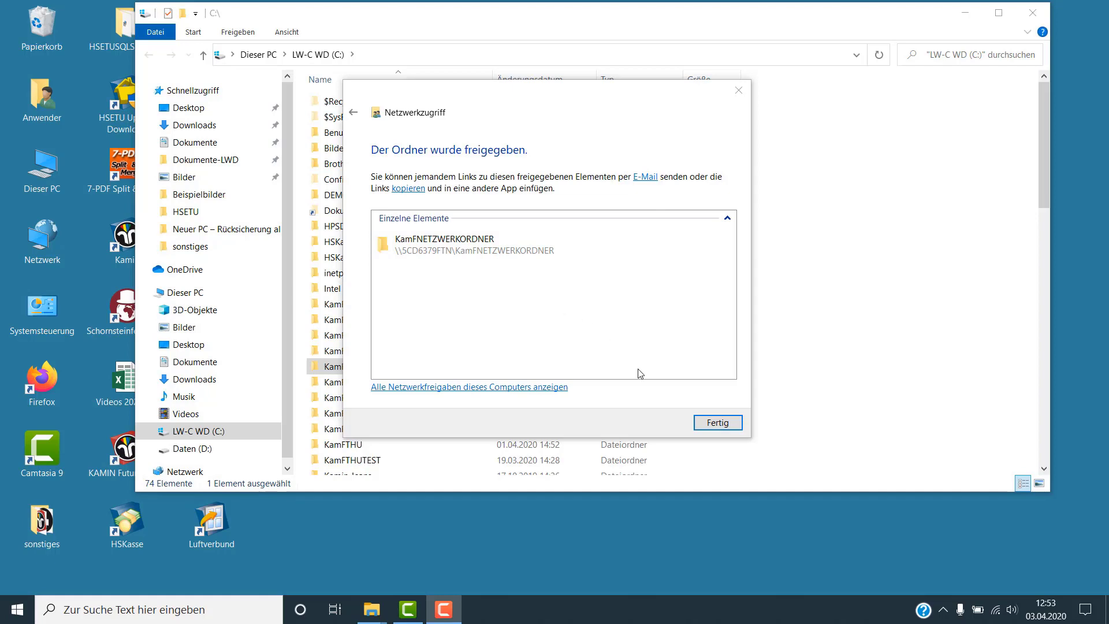
pyautogui.click(719, 427)
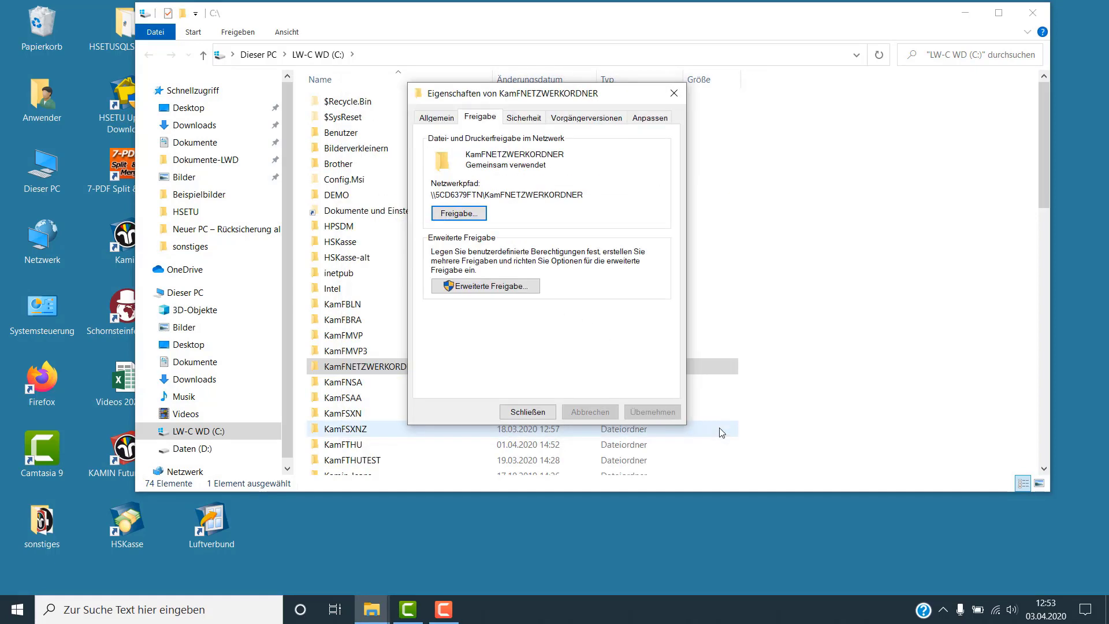
# Copy KamFNETZWERKORDNER's network path from its Freigabe properties, then close the properties
pyautogui.click(527, 411)
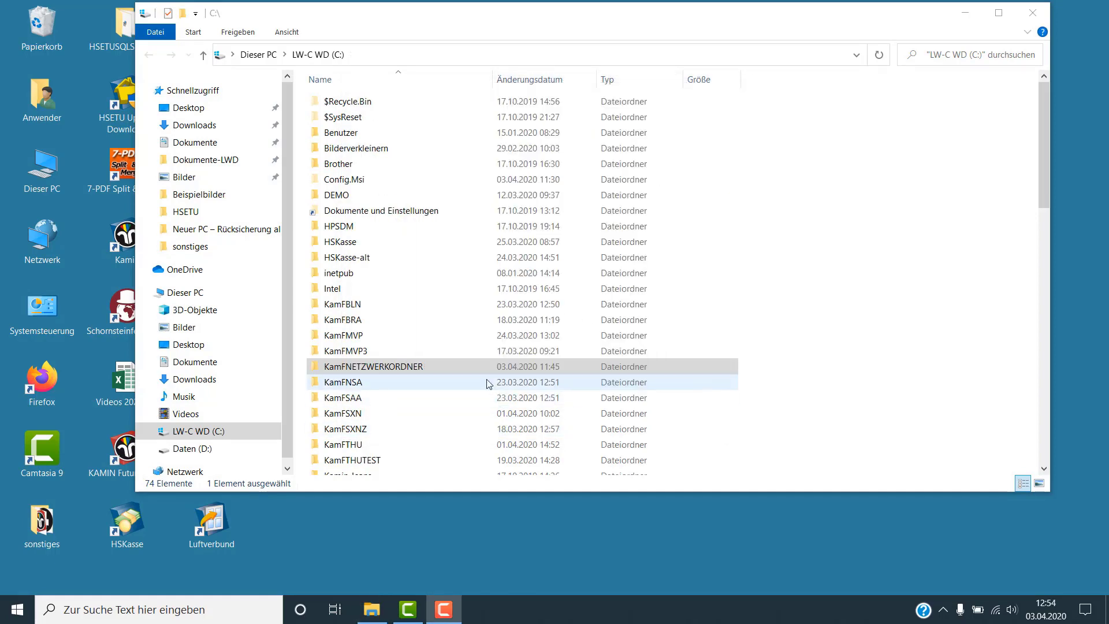
pyautogui.rightClick(461, 365)
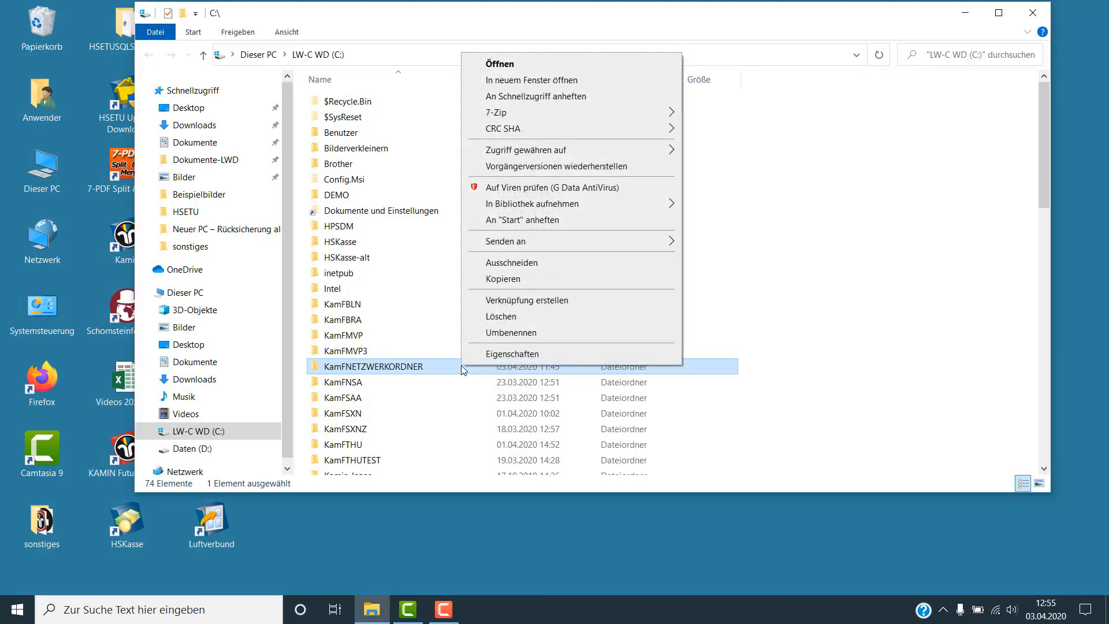
pyautogui.click(512, 356)
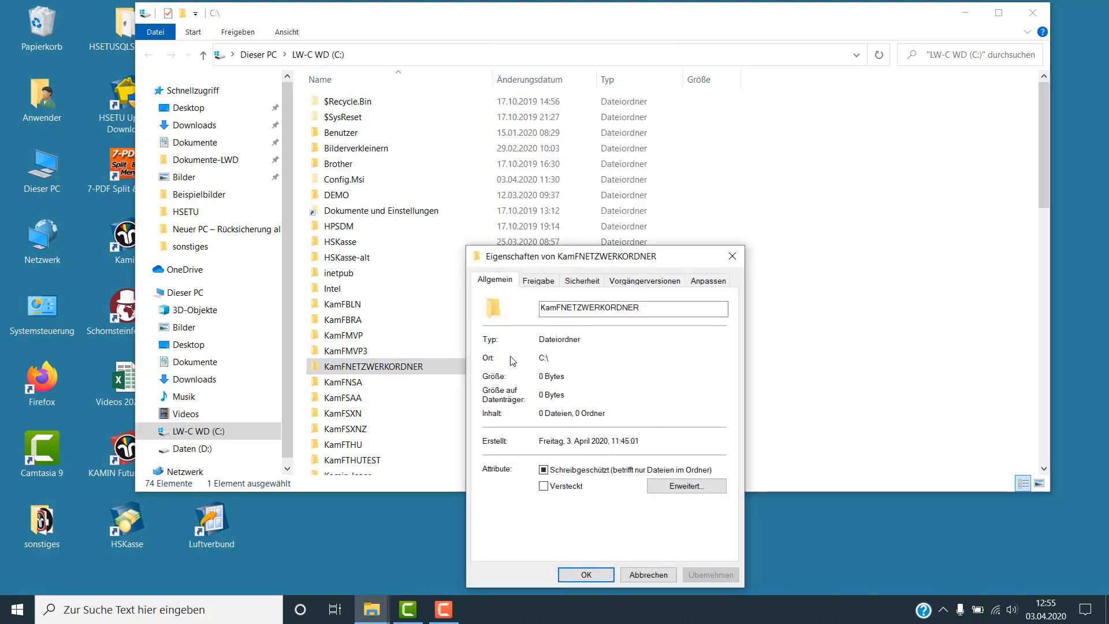
pyautogui.click(542, 281)
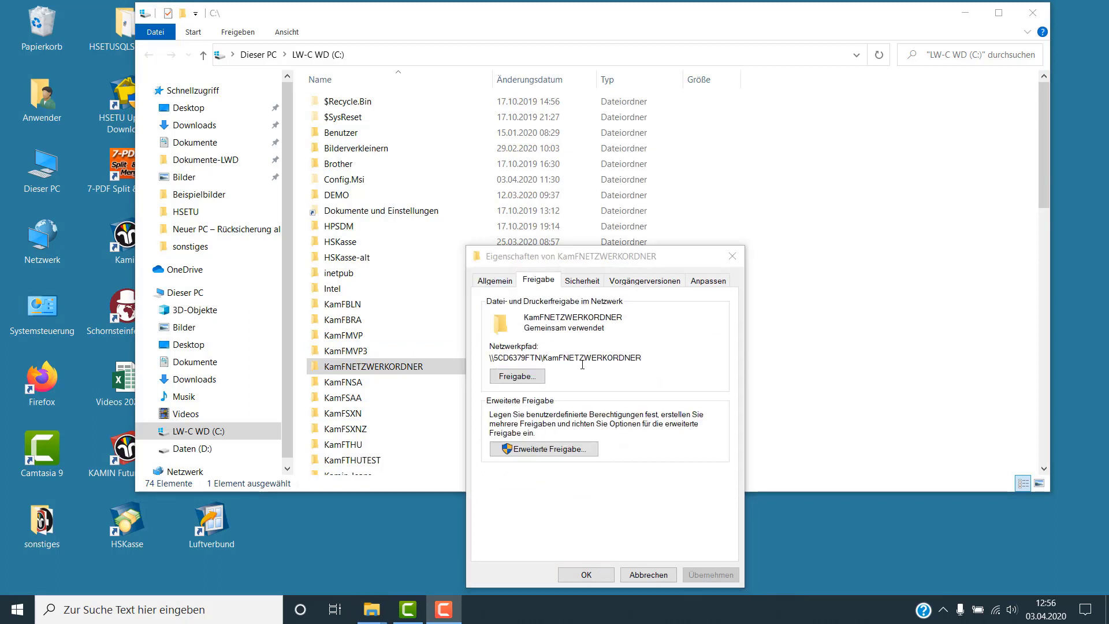
pyautogui.moveTo(634, 360); pyautogui.dragTo(487, 355)
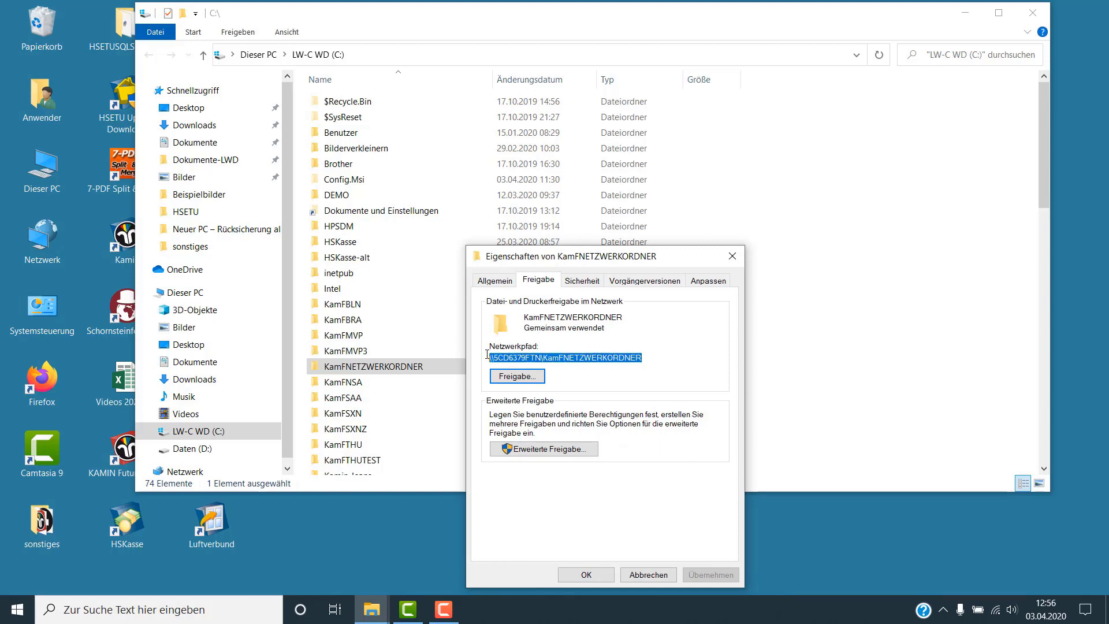
pyautogui.rightClick(561, 357)
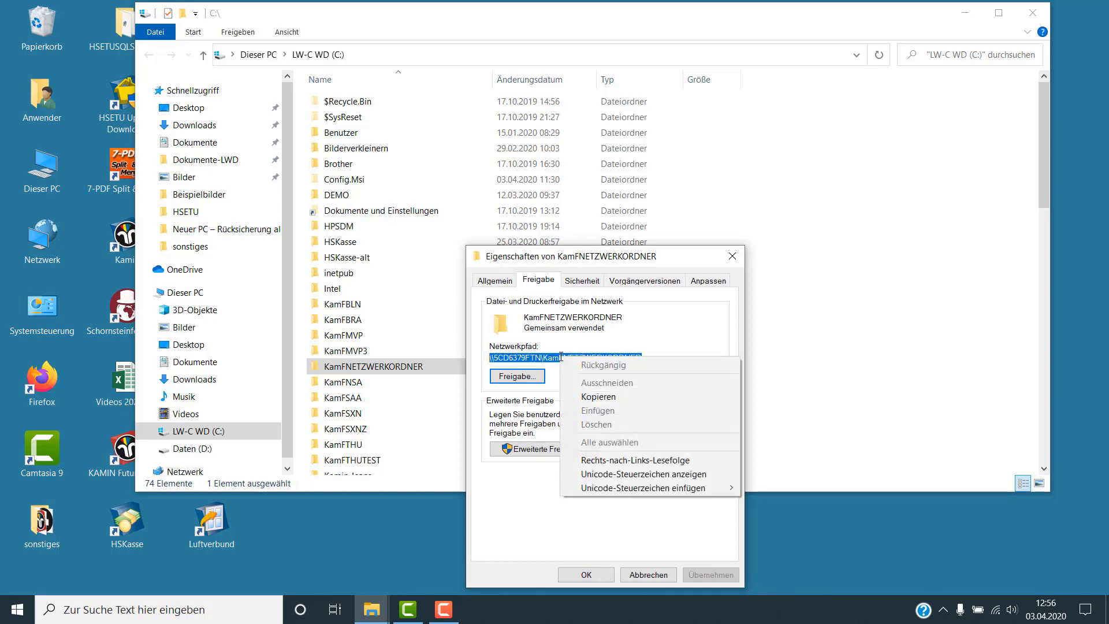
pyautogui.click(588, 397)
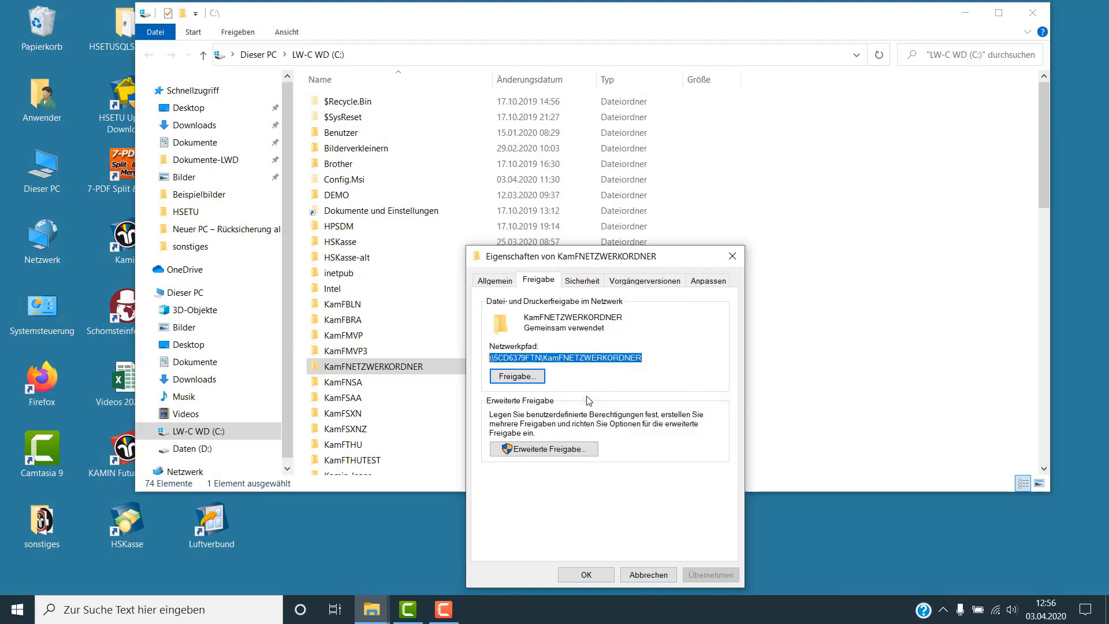
pyautogui.click(585, 574)
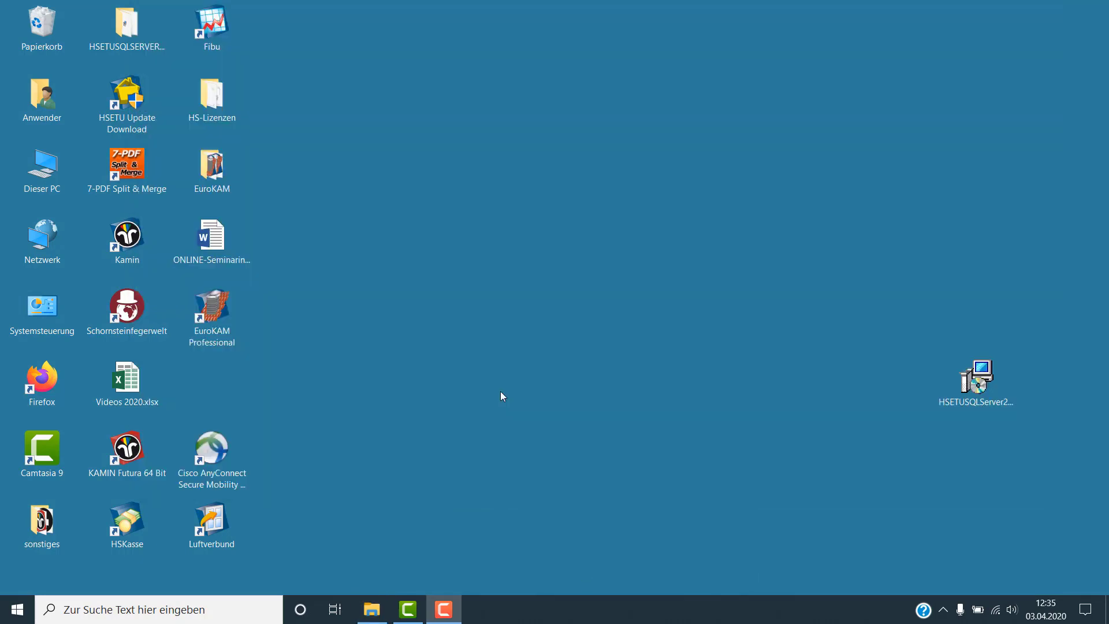
# Launch SQLServerCheck.exe from the C:\Program Files\HSETU\Kamin Futura folder
pyautogui.click(371, 612)
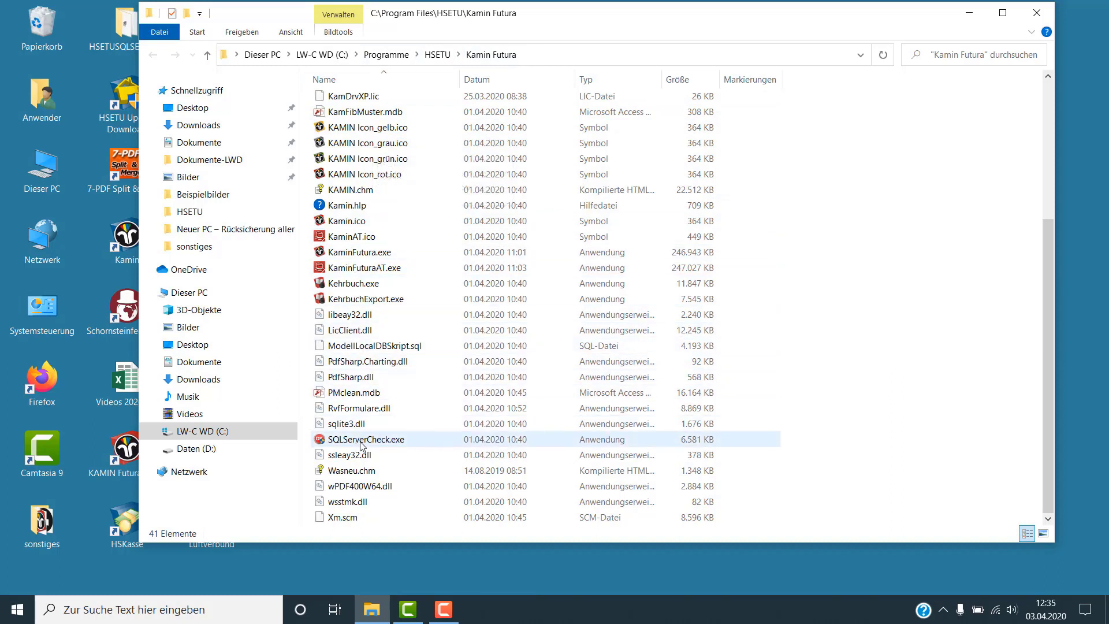
pyautogui.doubleClick(391, 443)
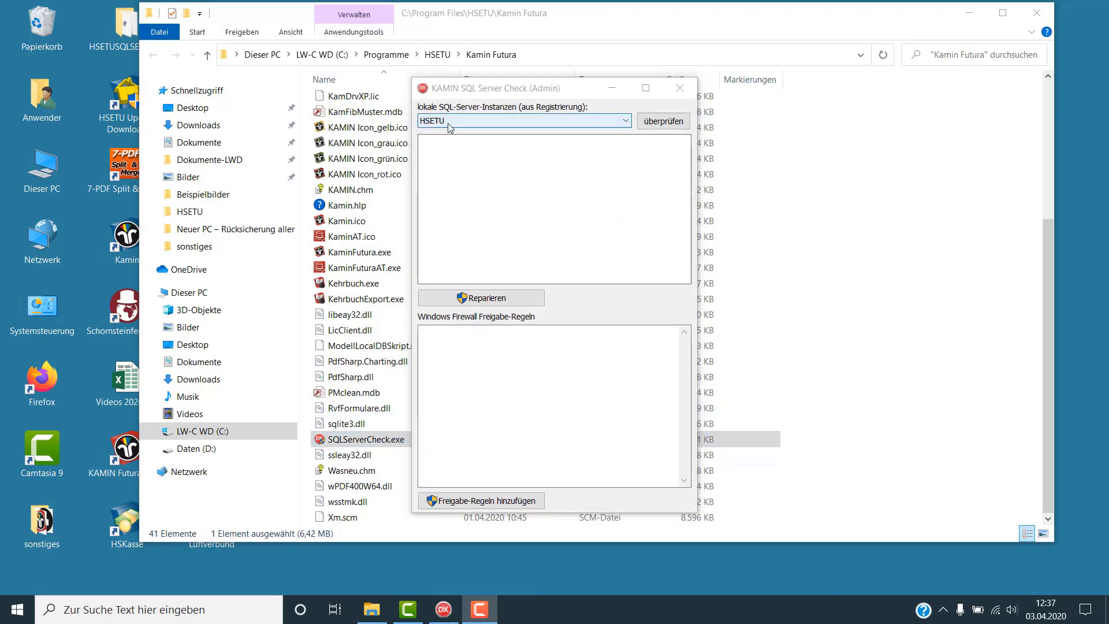
# Check the HSETU SQL instance and repair the problems found
pyautogui.click(627, 125)
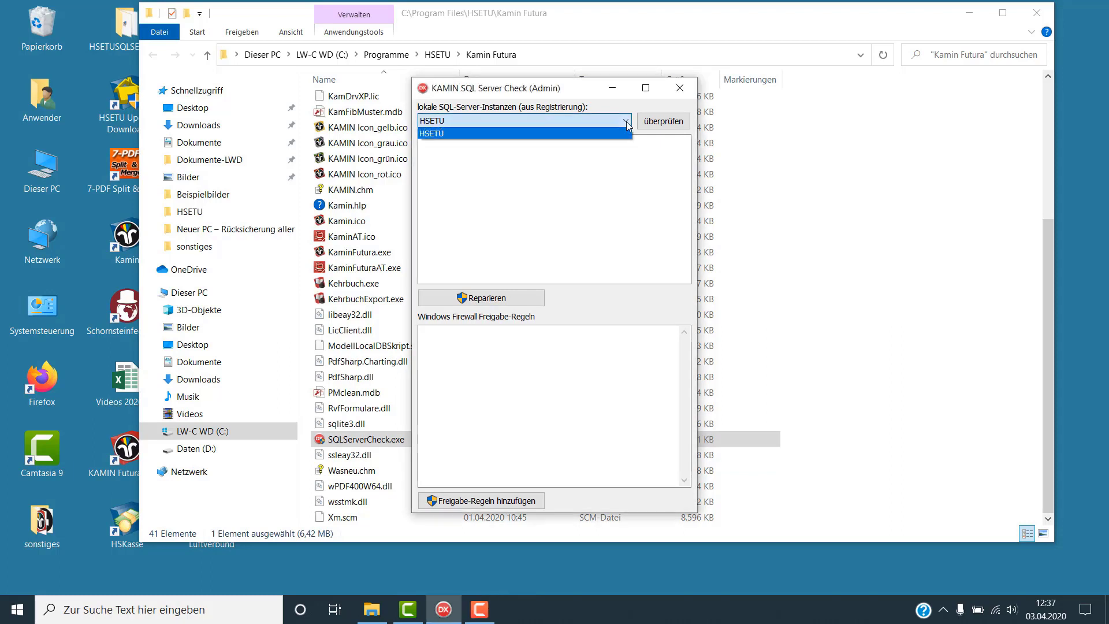
pyautogui.click(606, 134)
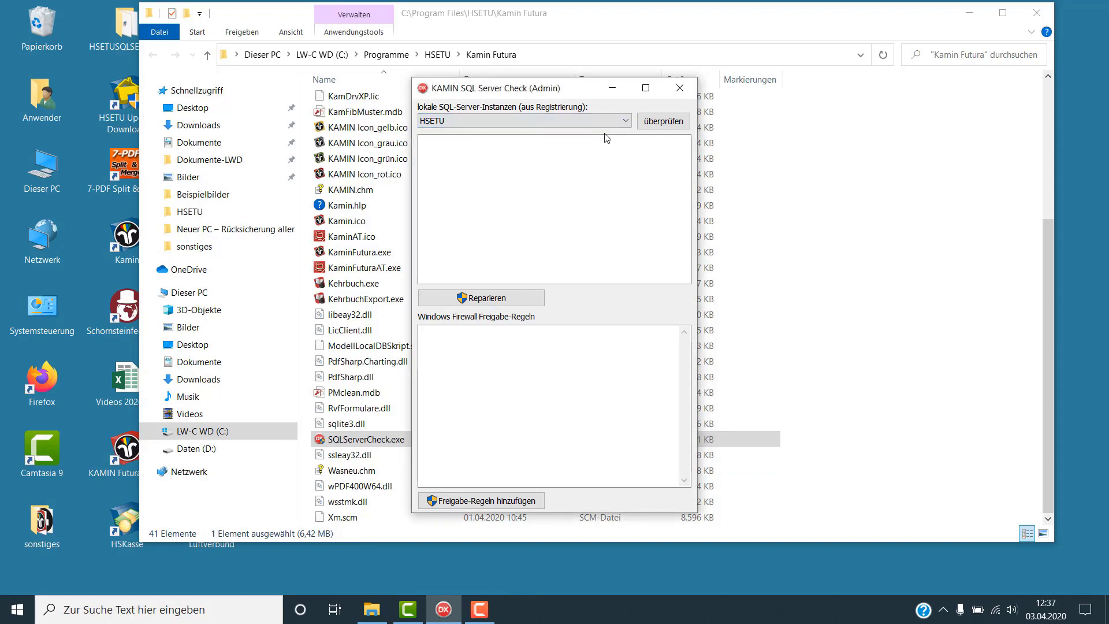
pyautogui.click(665, 123)
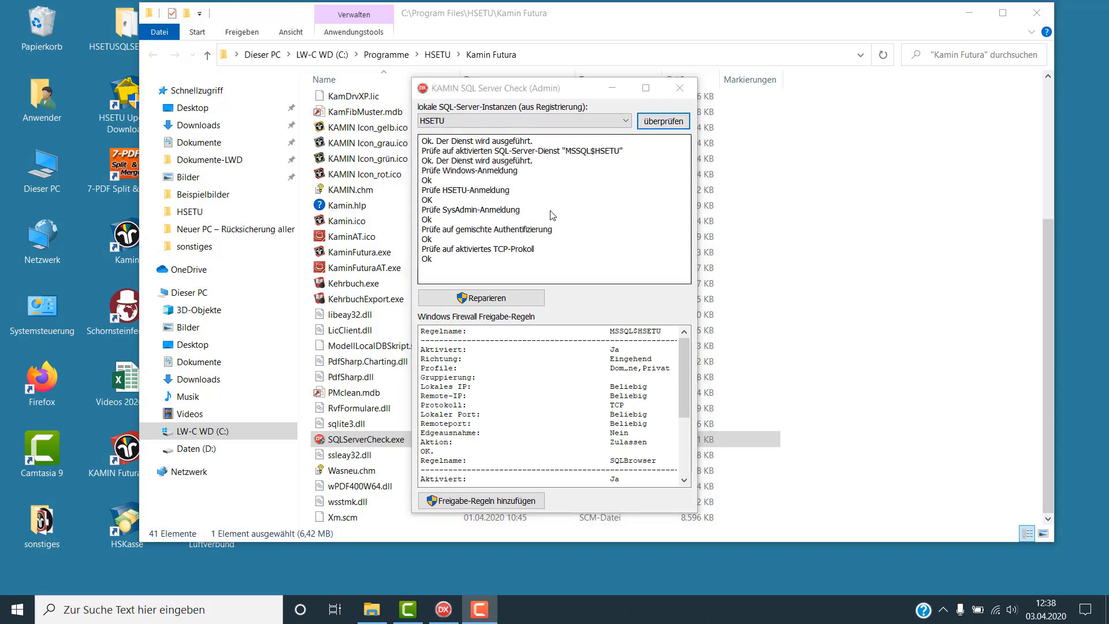
pyautogui.click(484, 298)
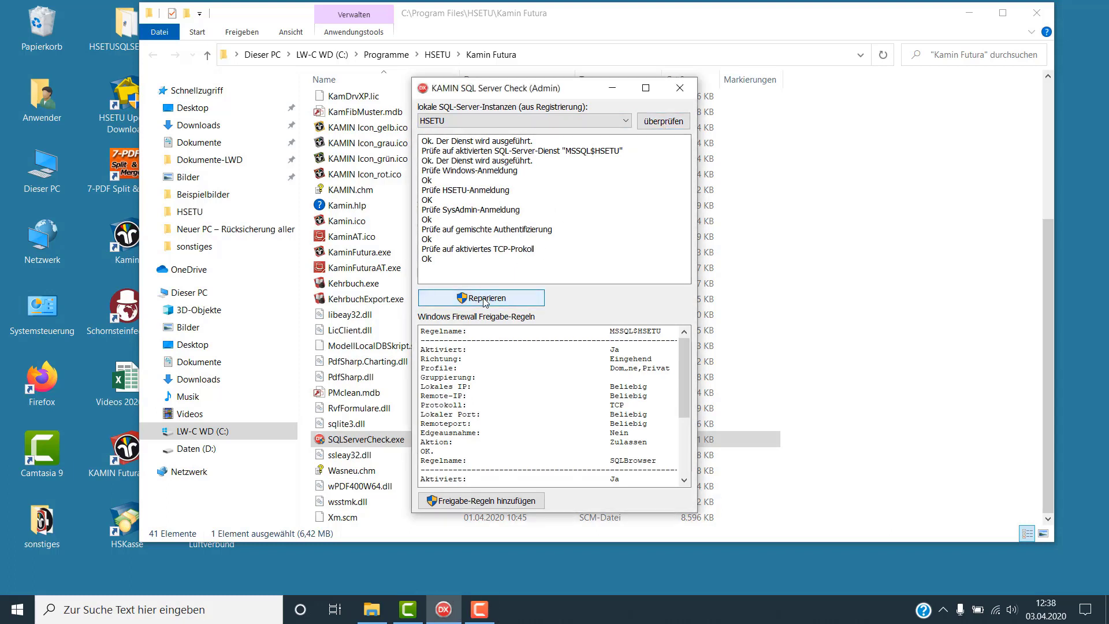
# Add the SQLBrowser and MSSQL$HSETU firewall rules, then close the tool and folder window
pyautogui.click(484, 505)
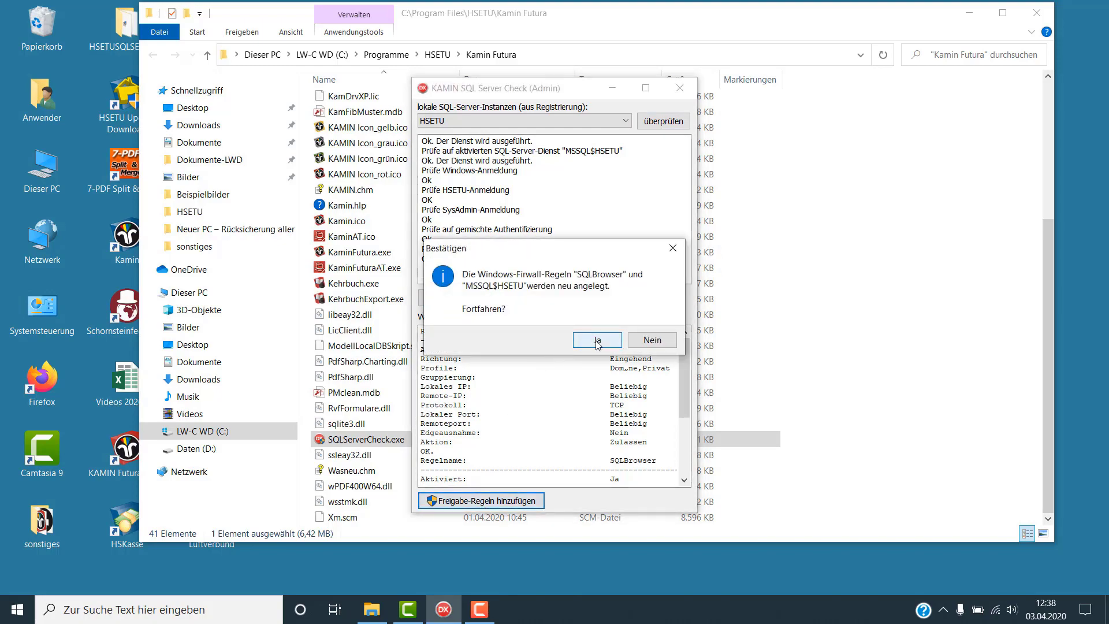
pyautogui.click(597, 341)
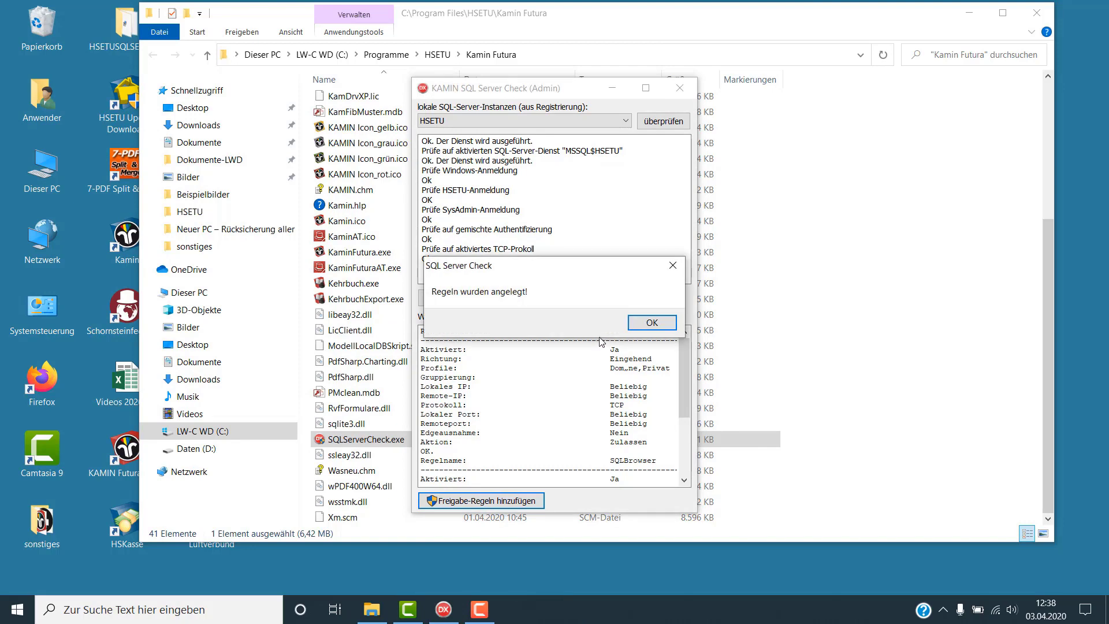
pyautogui.click(651, 322)
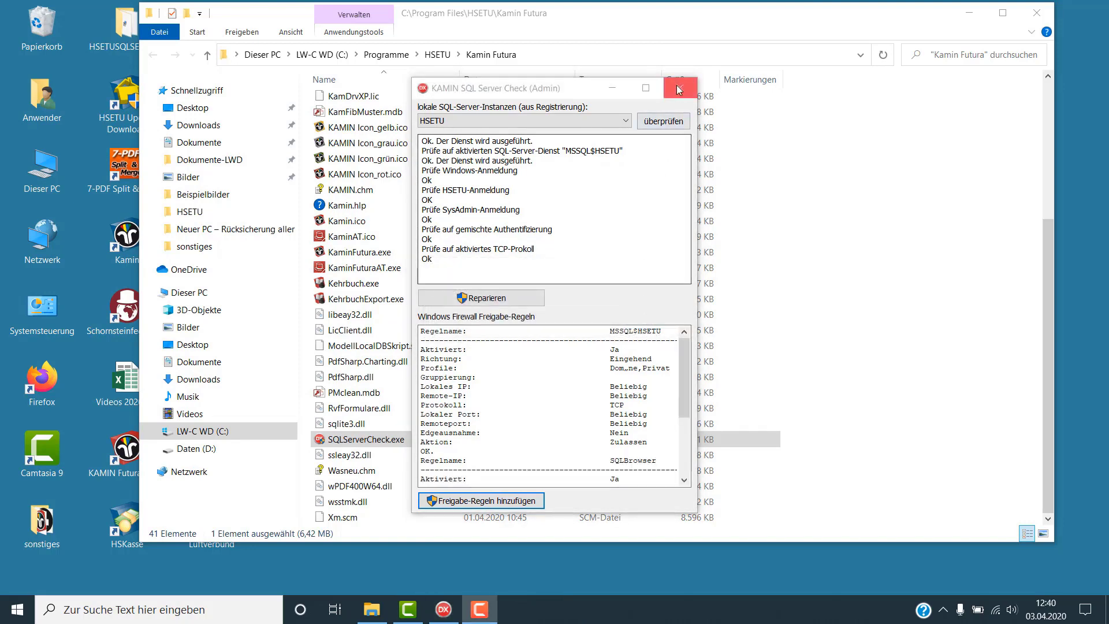
pyautogui.click(678, 87)
pyautogui.click(1037, 12)
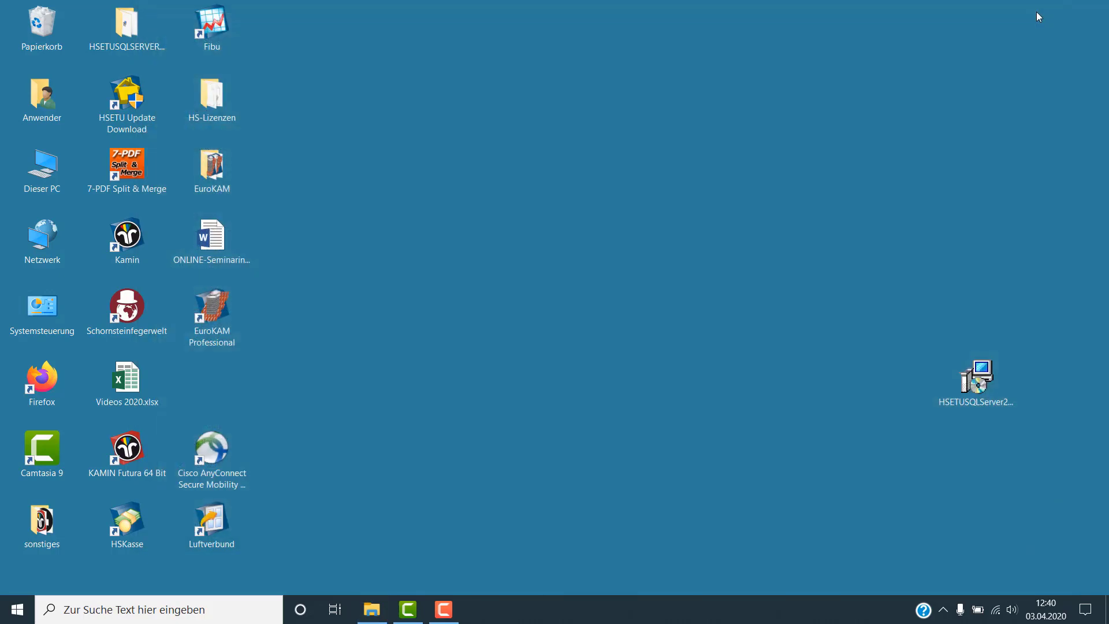
# Start KAMIN Futura 64 Bit and set the Mehrplatz connection to server 5CD6379FTN\HSETU
pyautogui.doubleClick(125, 447)
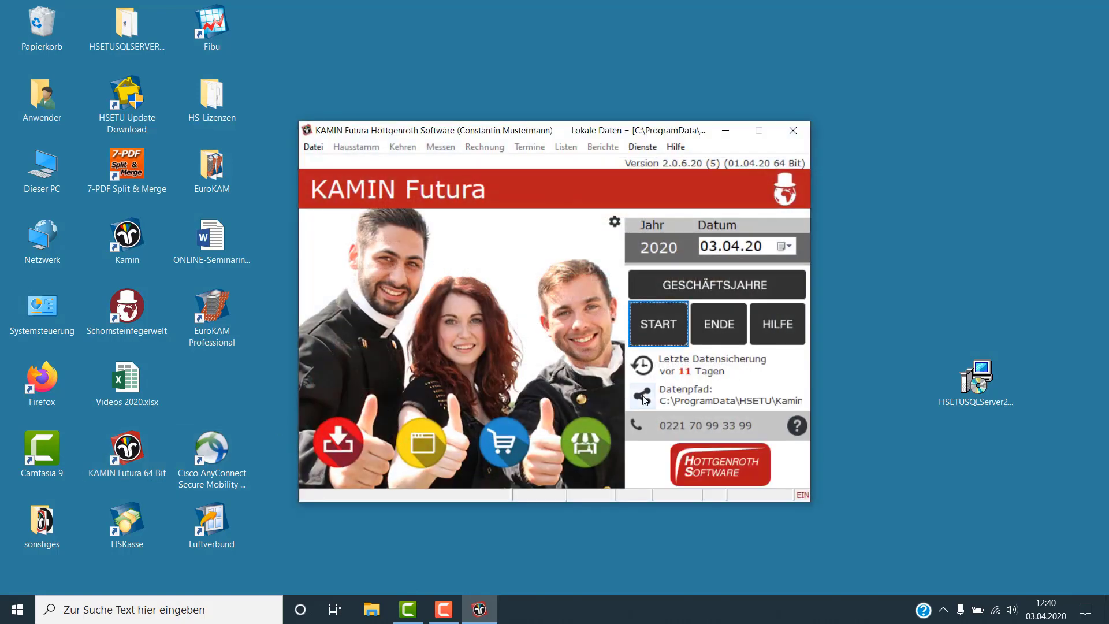
pyautogui.click(644, 398)
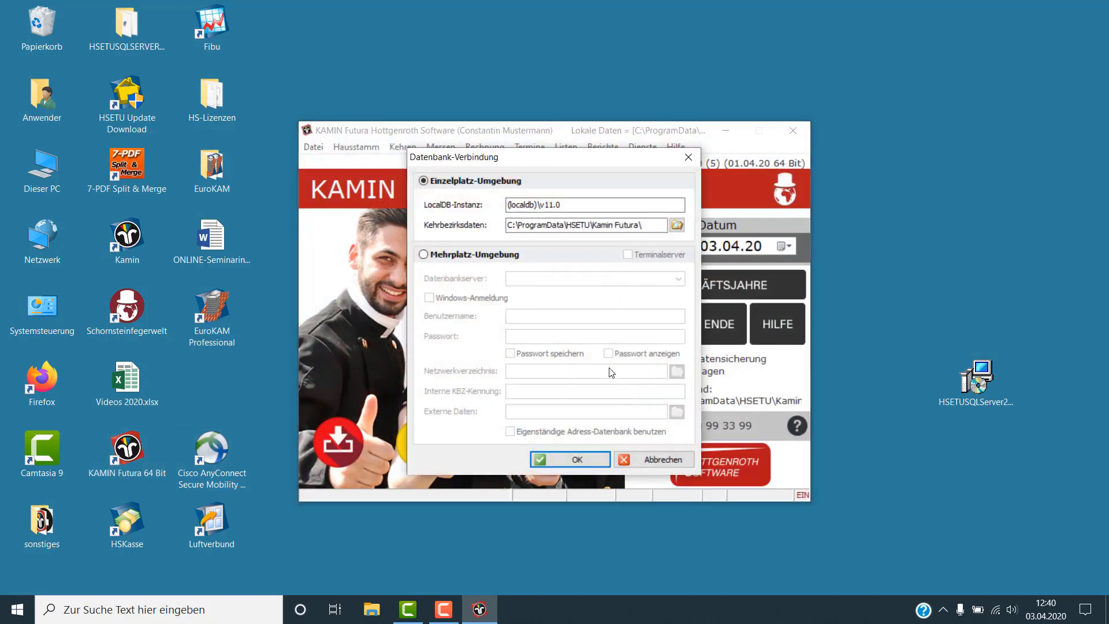
pyautogui.click(425, 254)
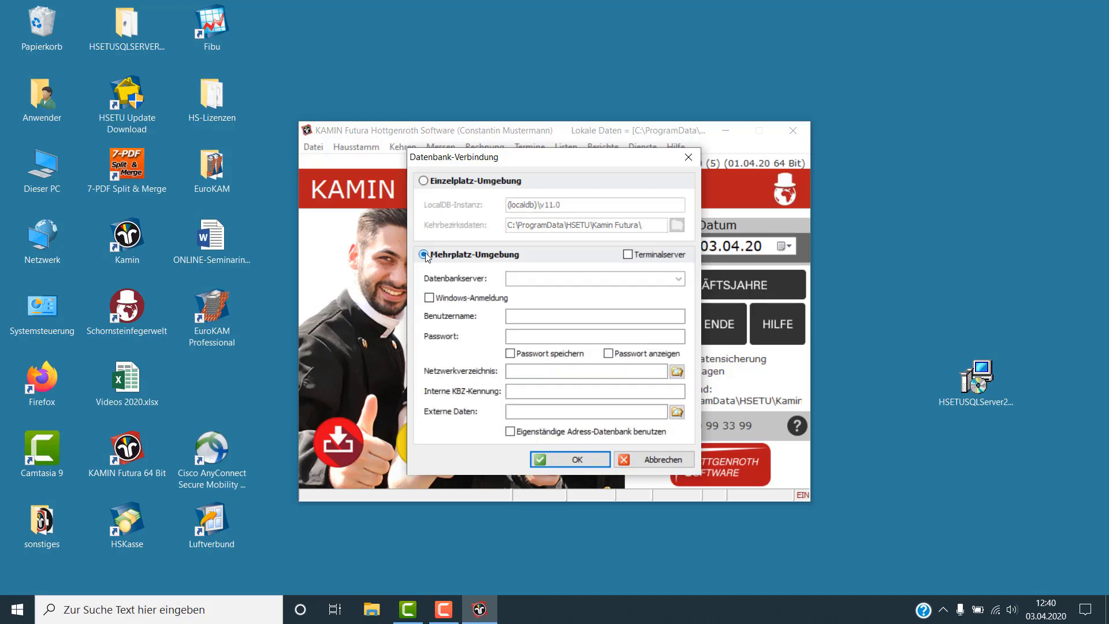
pyautogui.click(679, 279)
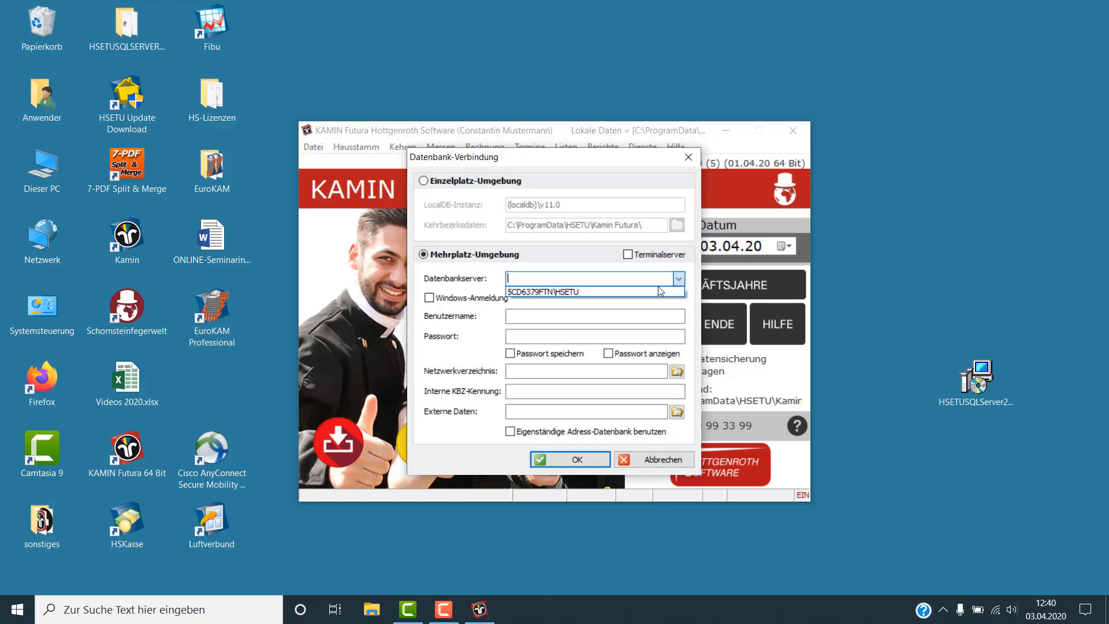
pyautogui.click(650, 292)
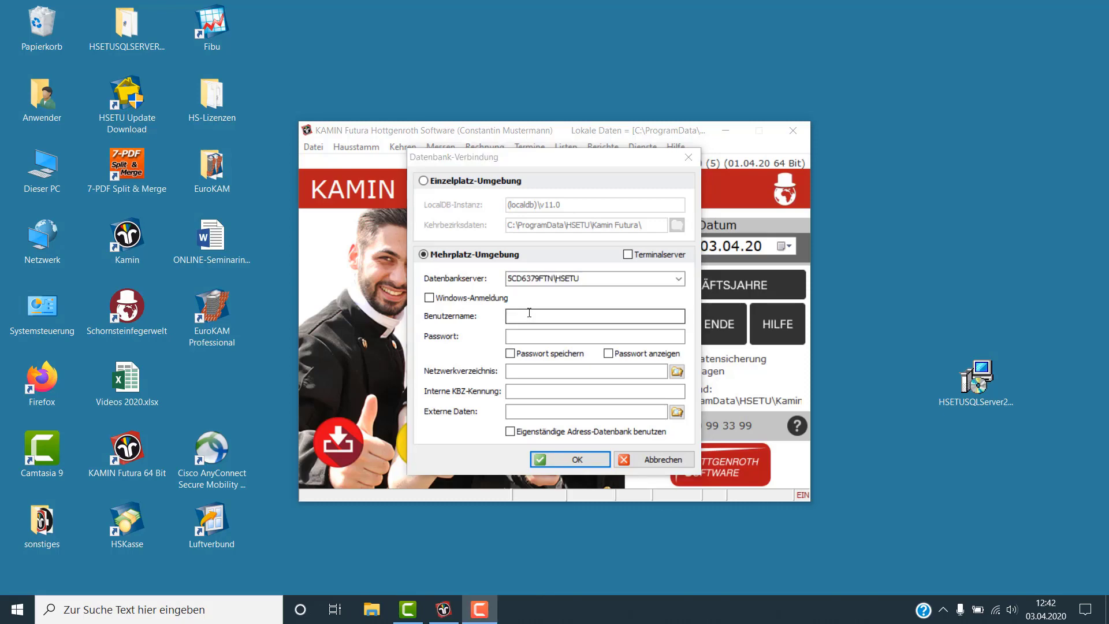
# Enter the SQL login name and password, with Passwort speichern enabled
pyautogui.click(528, 316)
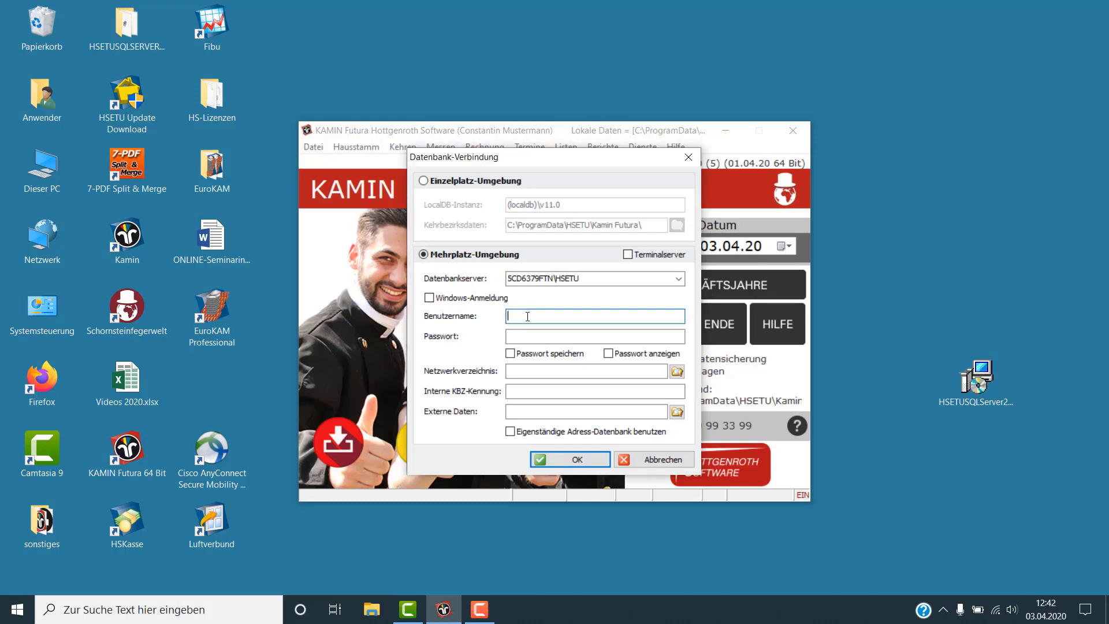
pyautogui.write('HSETU')
pyautogui.press('Tab')
pyautogui.write('1234')
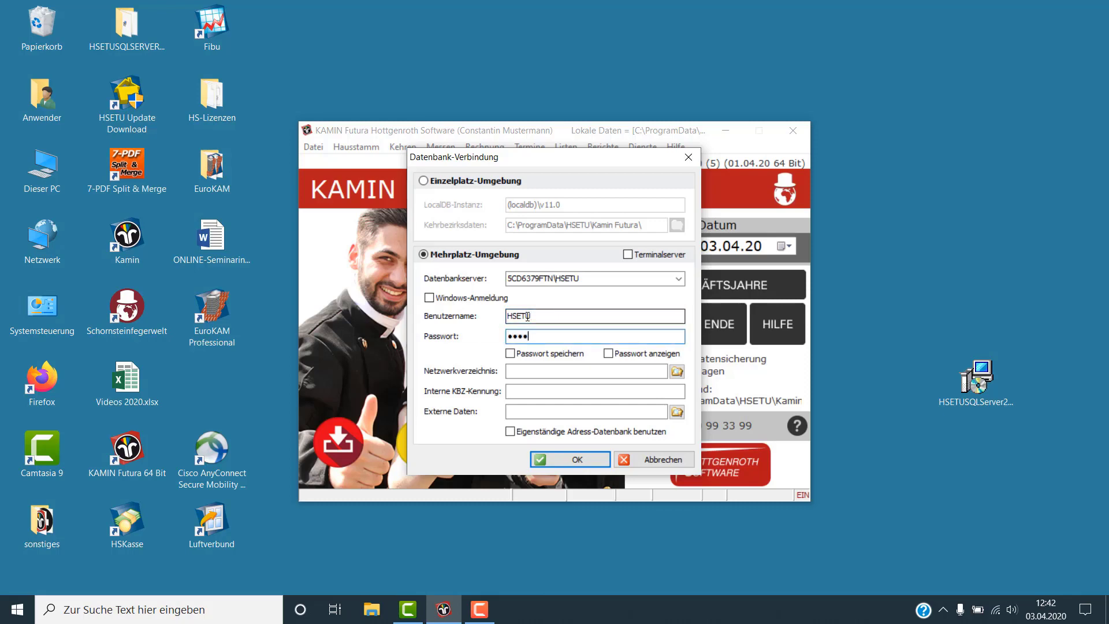
pyautogui.write('5')
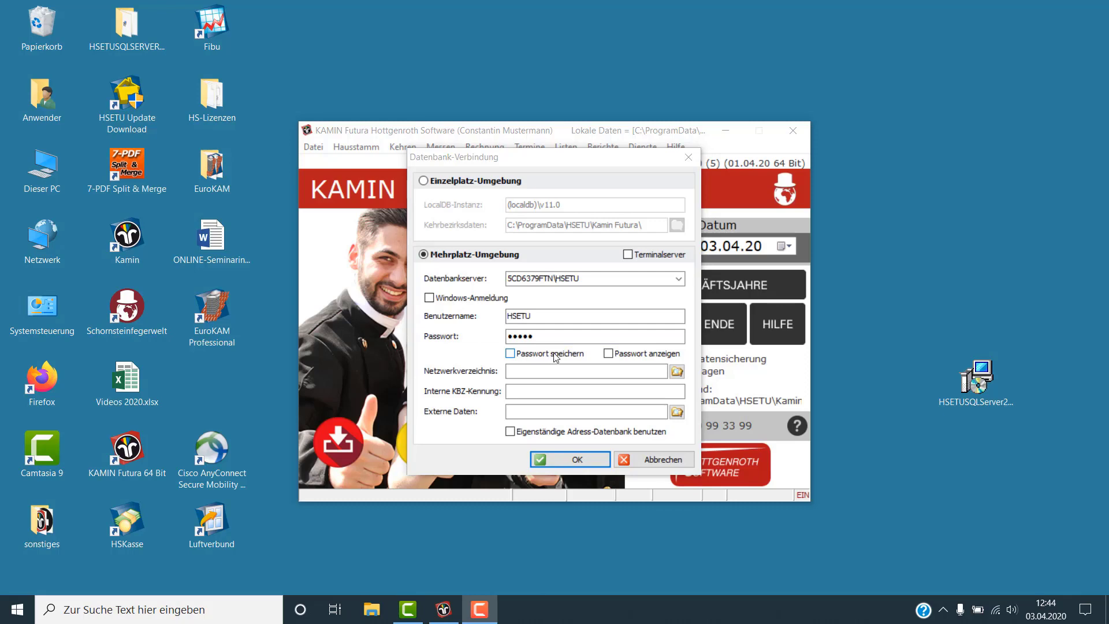
pyautogui.click(510, 354)
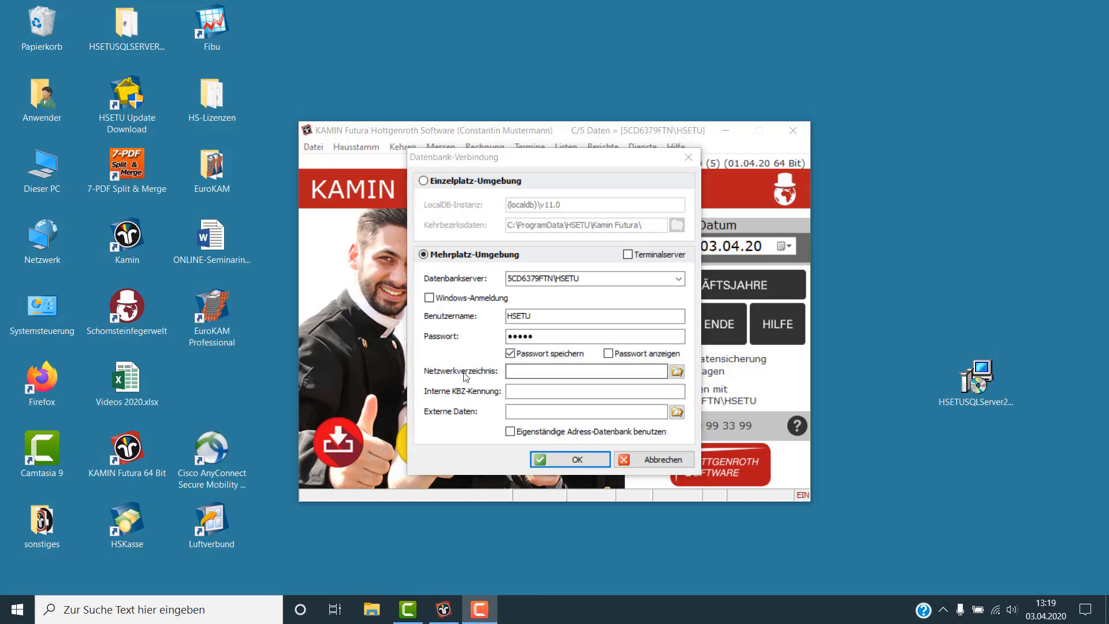
# Paste \\5CD6379FTN\KamFNETZWERKORDNER into the Netzwerkverzeichnis field
pyautogui.click(677, 372)
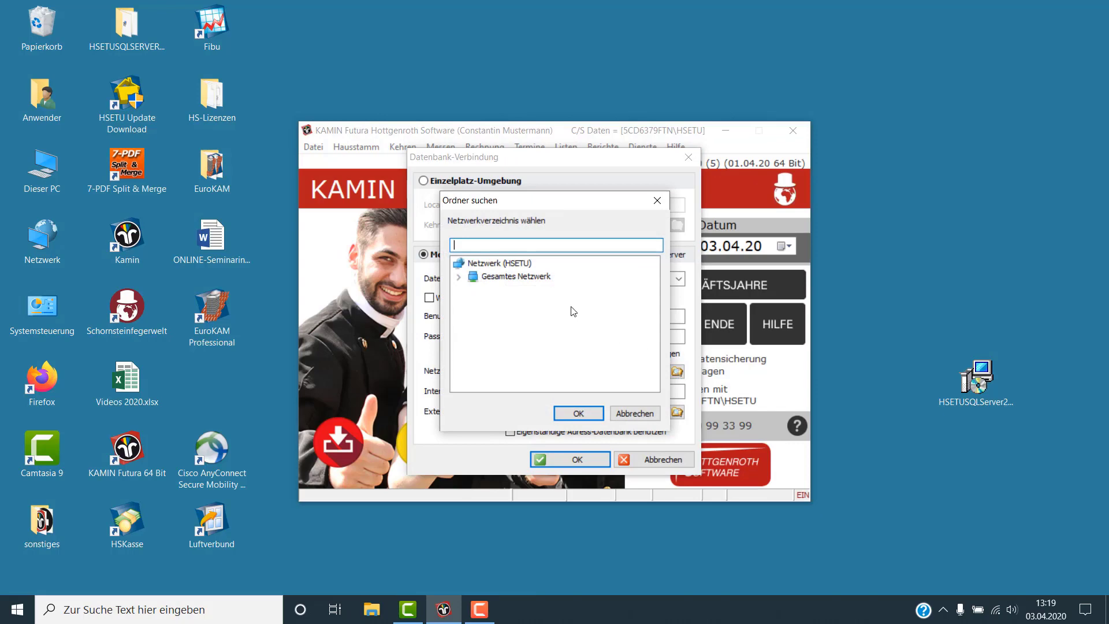
pyautogui.click(524, 276)
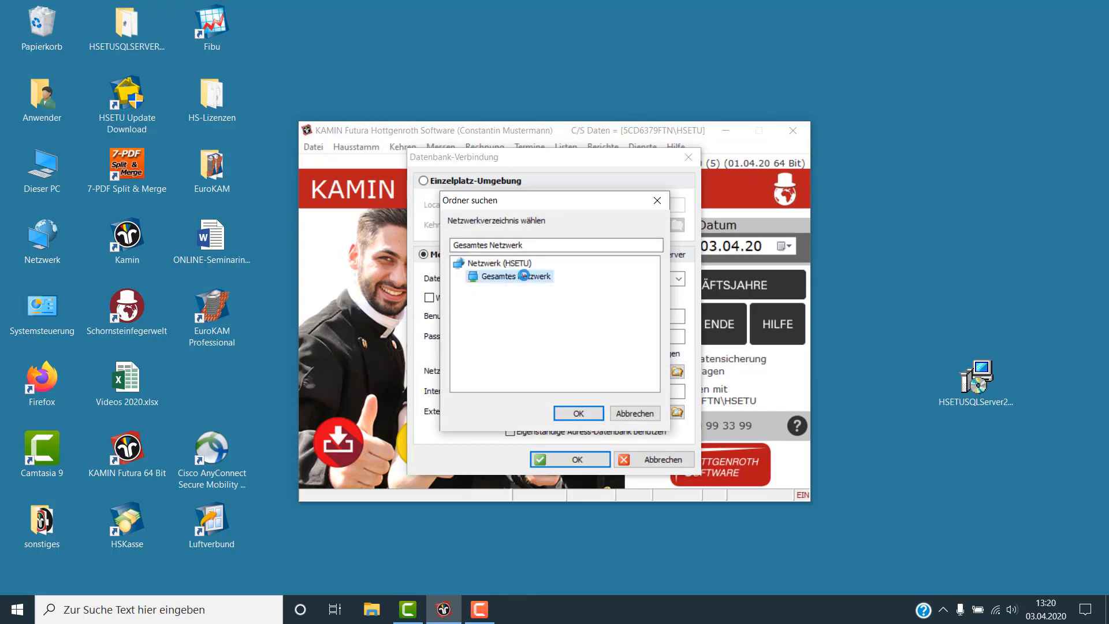
pyautogui.click(573, 413)
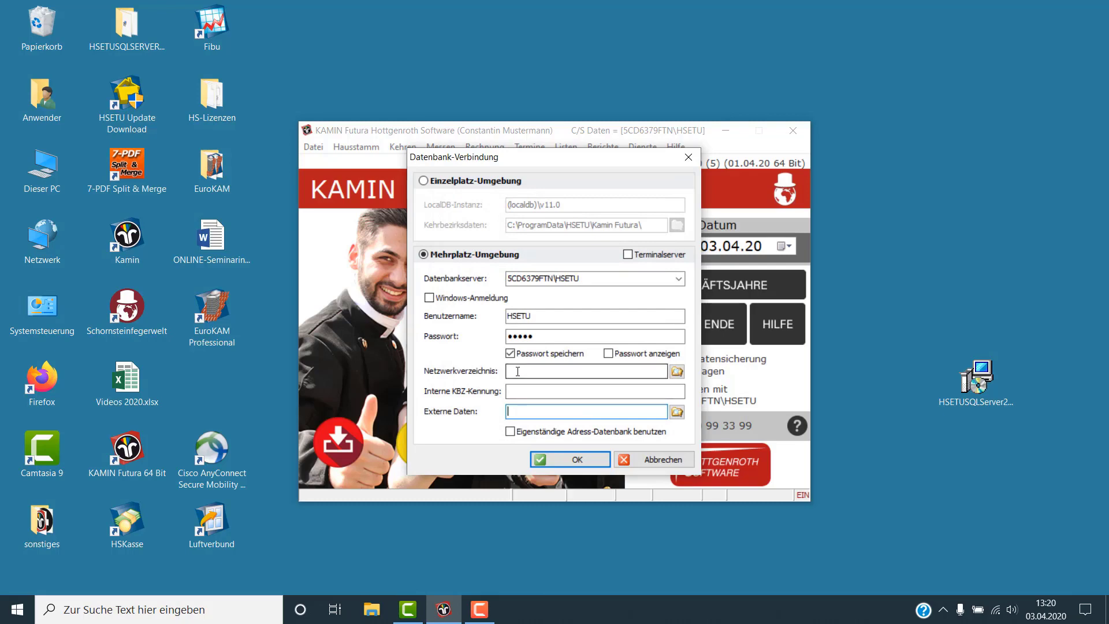
pyautogui.click(517, 372)
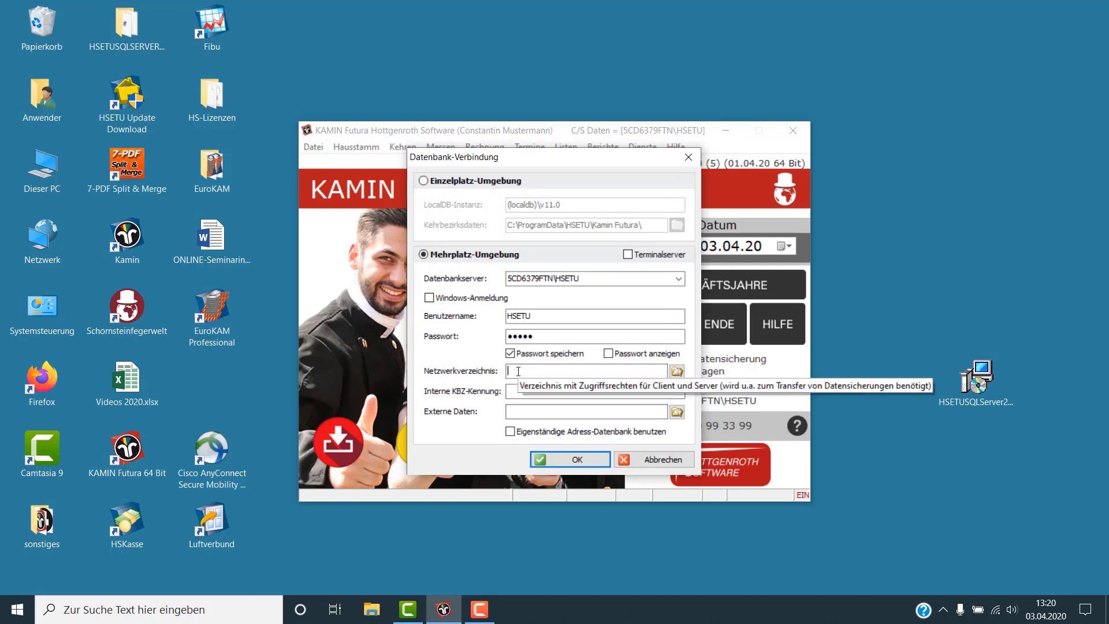
pyautogui.write('\\\\5CD6379FTN\\KamFNETZWERKORDNER')
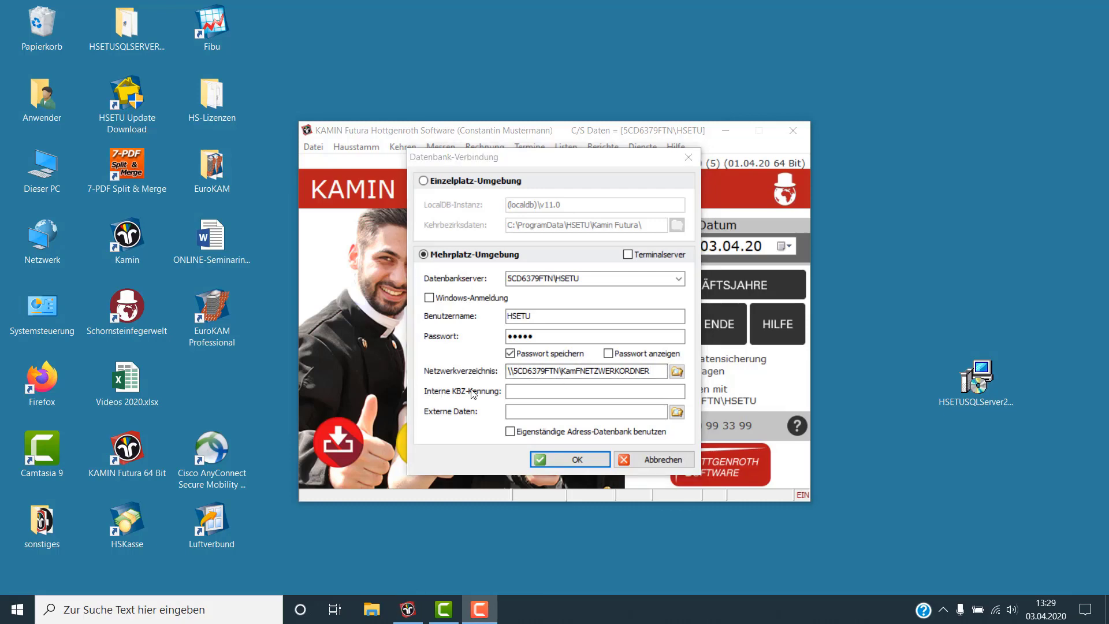
pyautogui.click(514, 392)
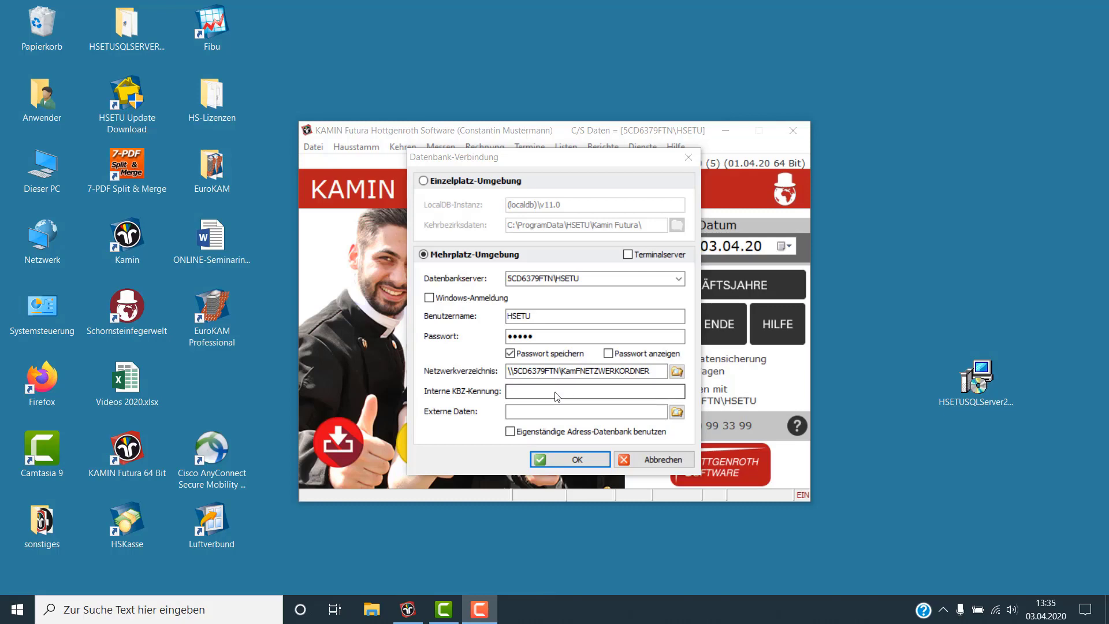
# Enter the internal KBZ identifier so Externe Daten fills in as the network folder's DatenExt subfolder
pyautogui.click(511, 391)
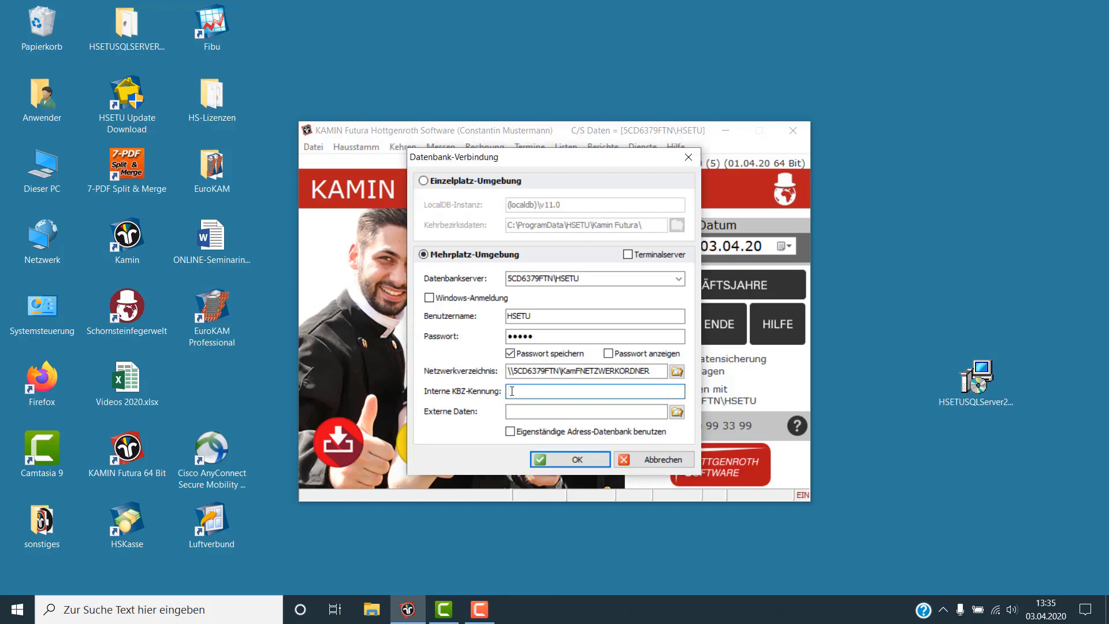
pyautogui.write('KBZMueller')
pyautogui.press('Tab')
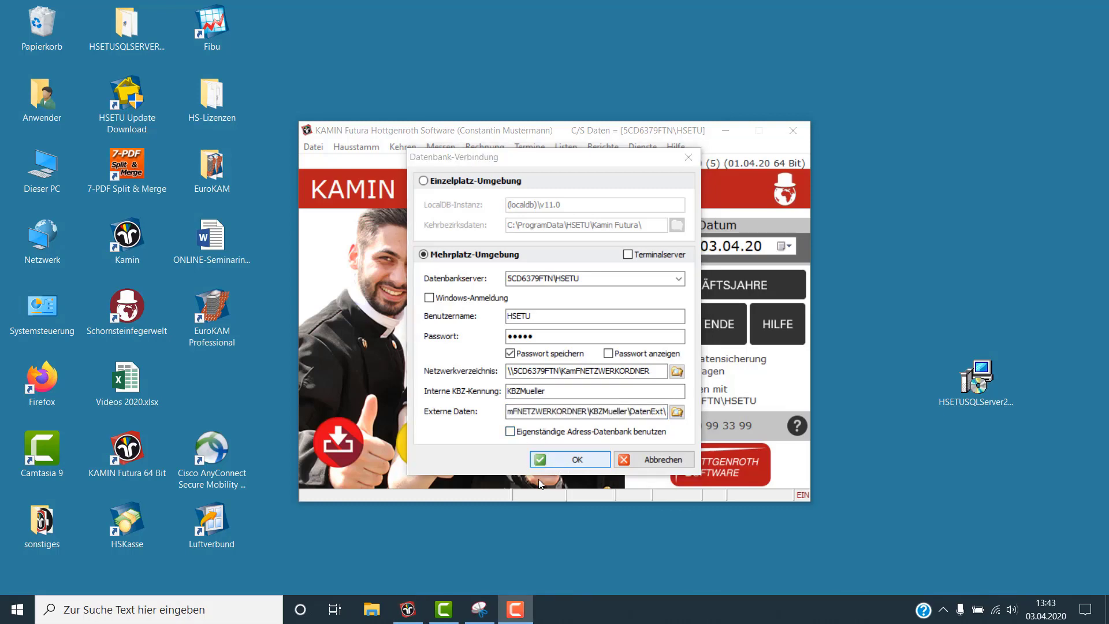
# Capture a screenshot of the database connection settings dialog in Snipping Tool
pyautogui.click(479, 613)
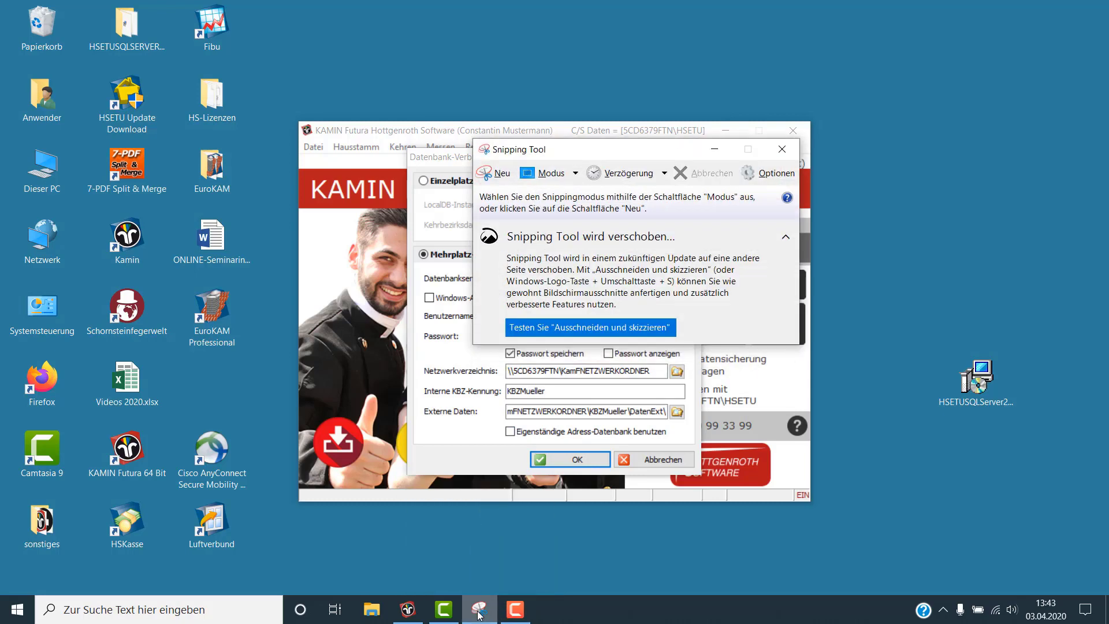
pyautogui.click(504, 173)
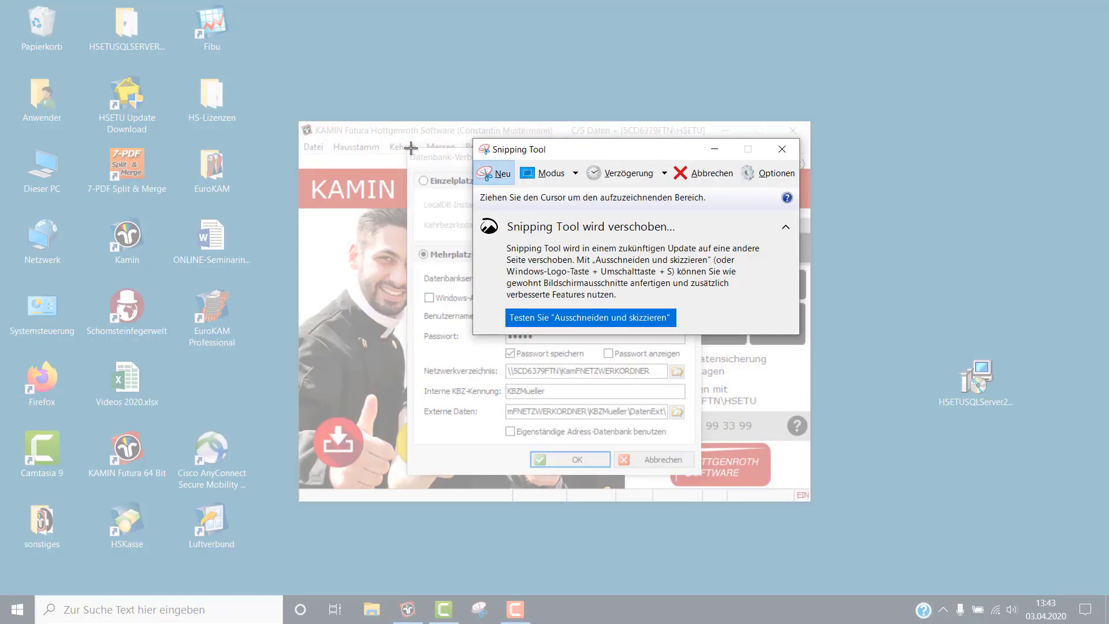
pyautogui.moveTo(407, 147); pyautogui.dragTo(702, 476)
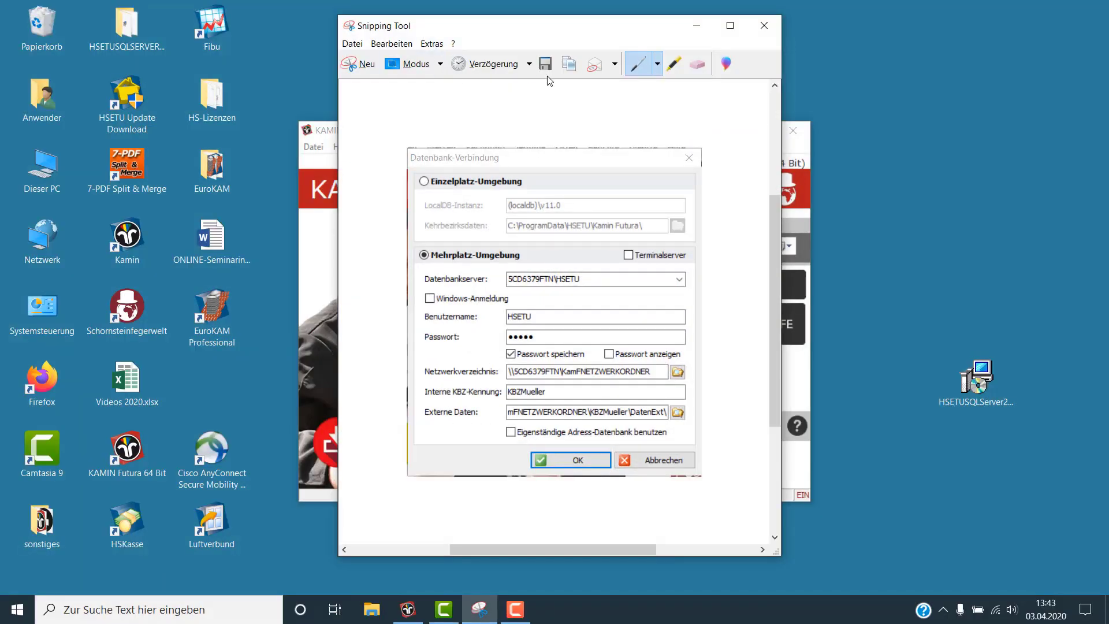
# Save the capture to the Desktop as 'Servereinstellungen'
pyautogui.click(546, 64)
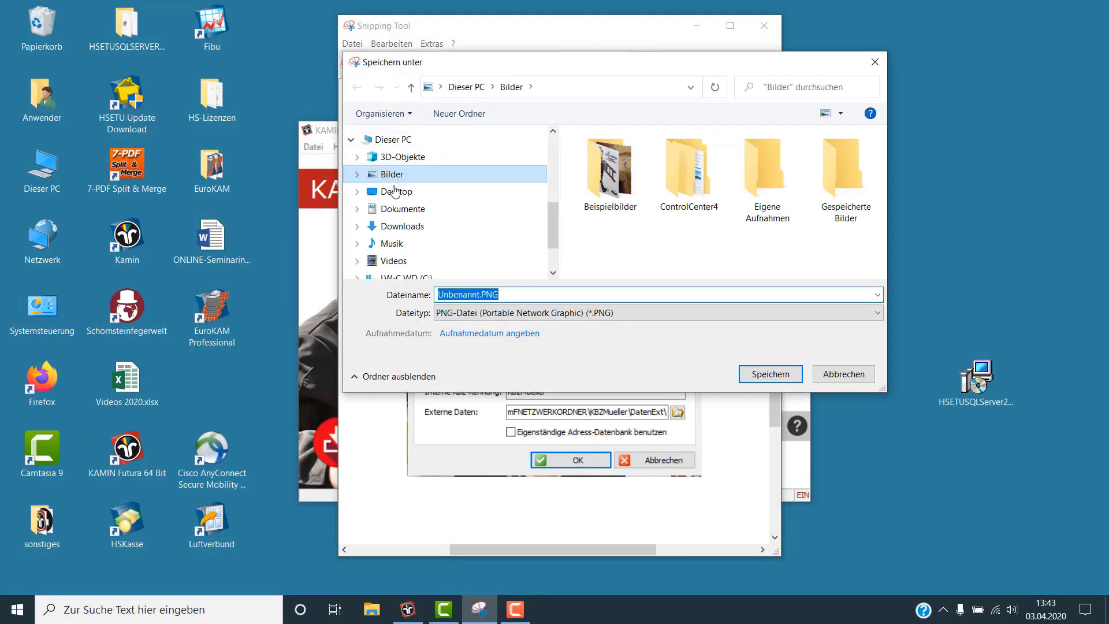
pyautogui.click(393, 192)
pyautogui.doubleClick(493, 295)
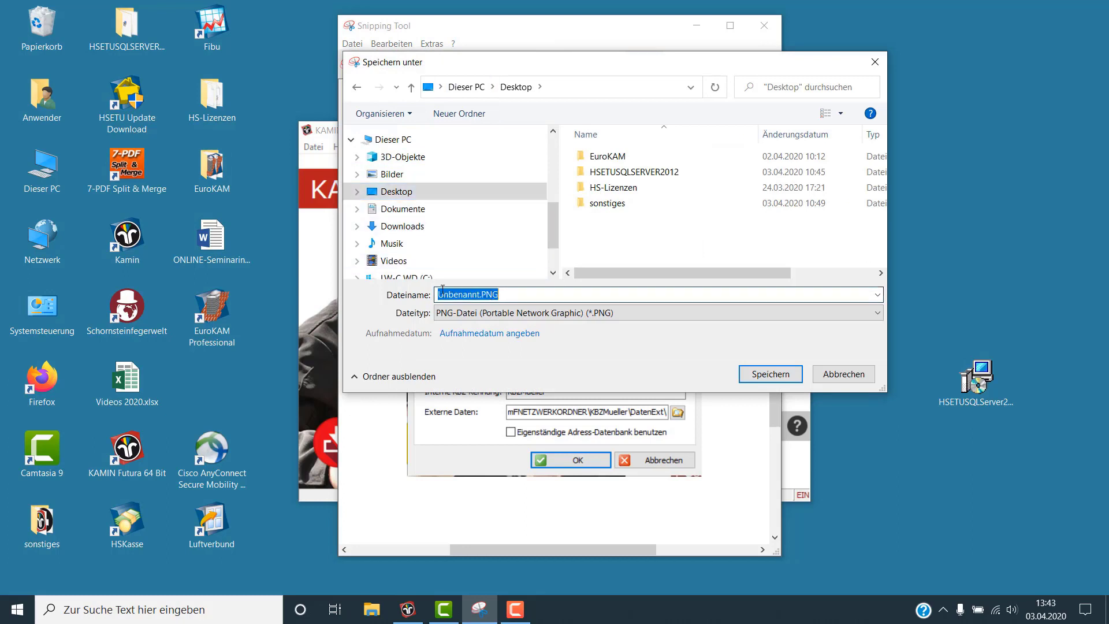
pyautogui.write('Serv')
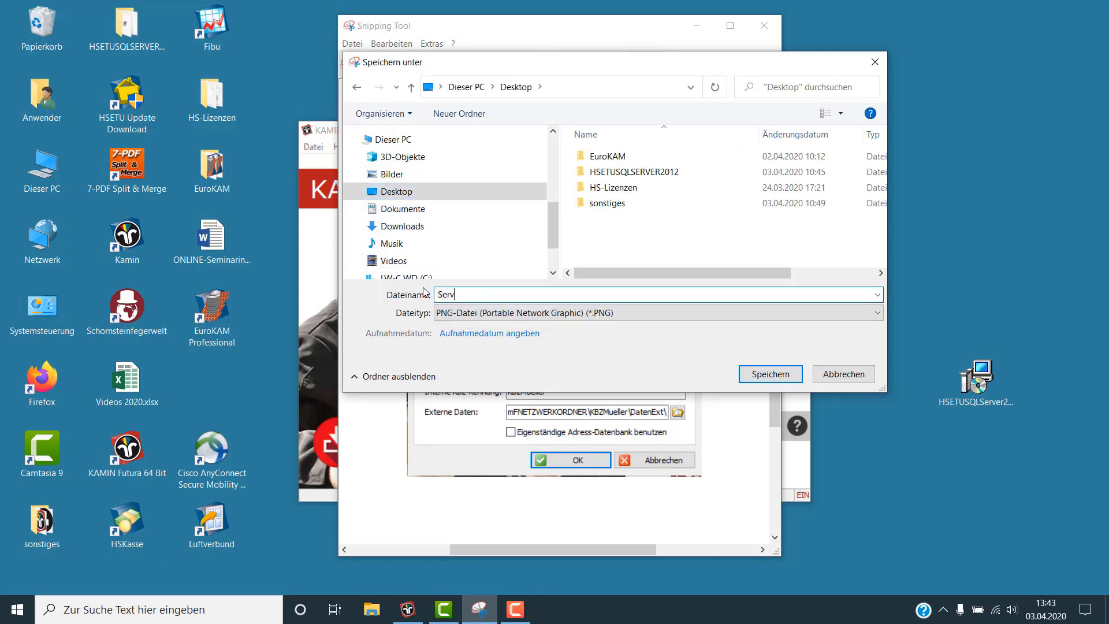
pyautogui.write('ereinstellungen')
pyautogui.click(761, 375)
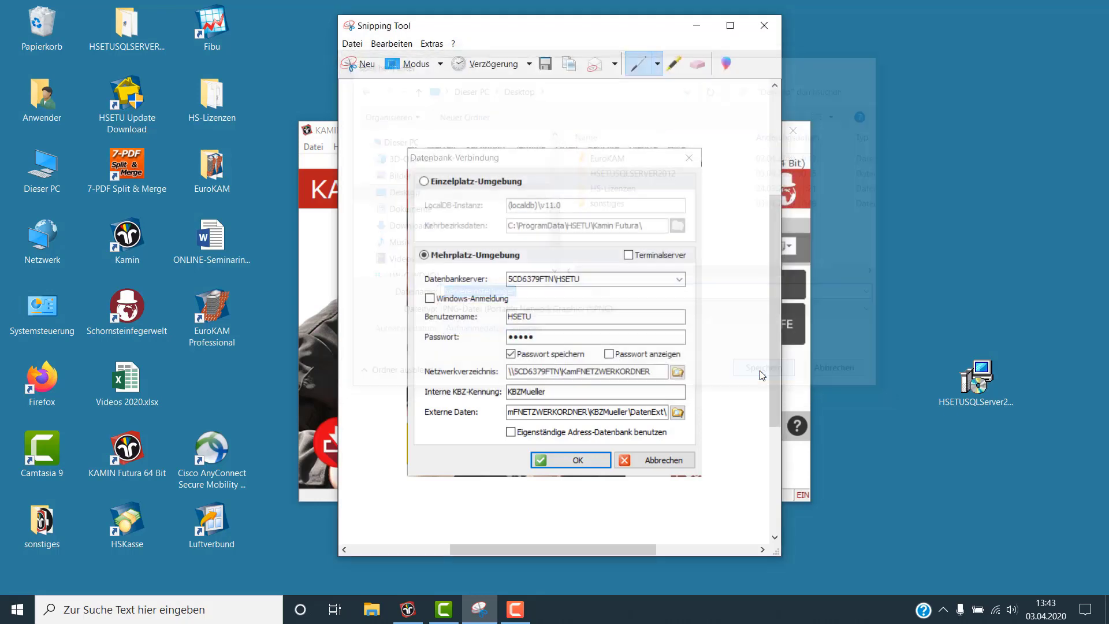
# Accept the connection settings and start as the saved Sachsen state version
pyautogui.click(765, 25)
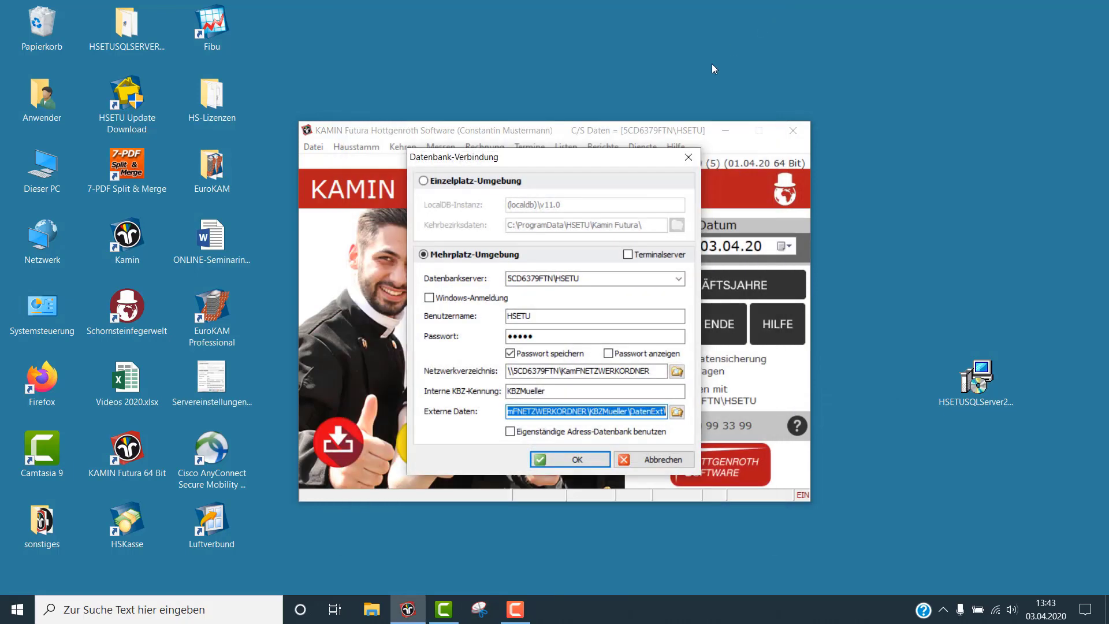
pyautogui.click(570, 461)
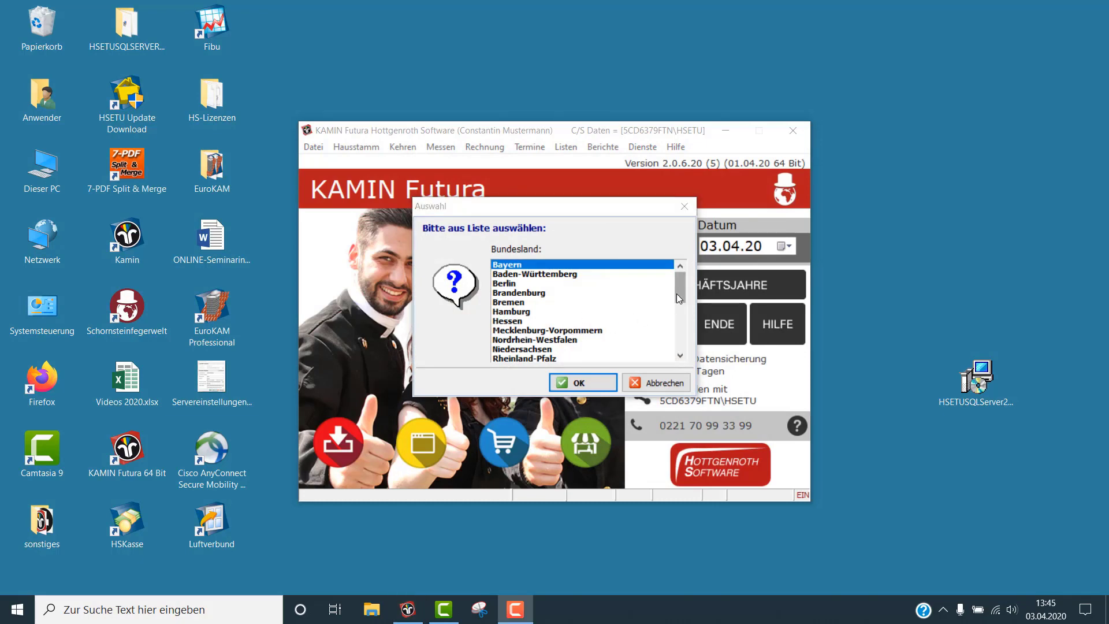
pyautogui.moveTo(679, 293); pyautogui.dragTo(677, 317)
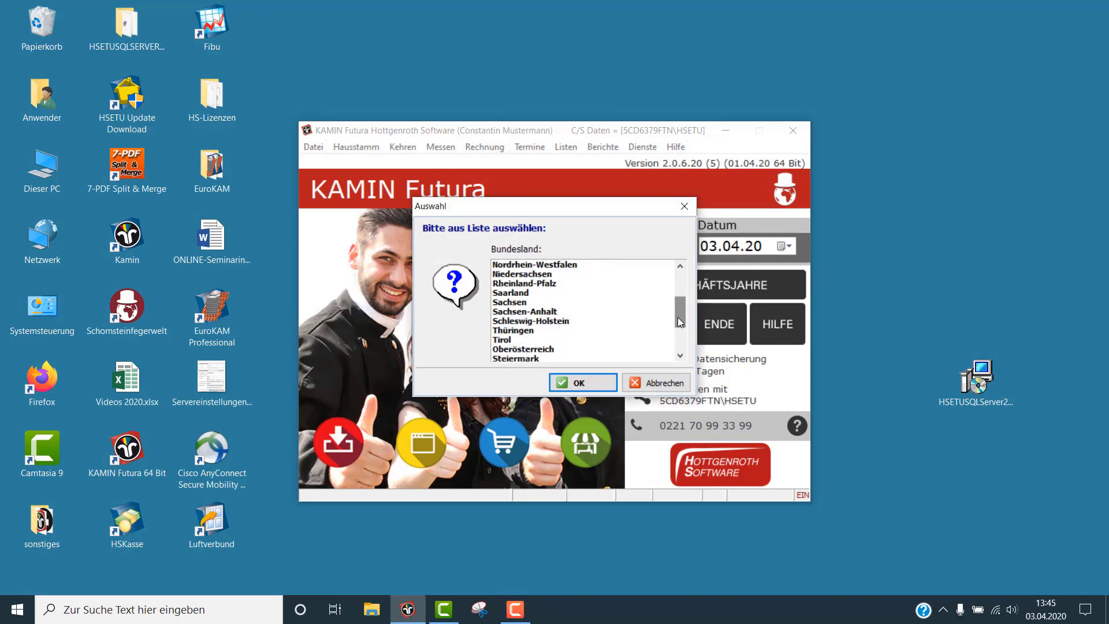
pyautogui.click(524, 303)
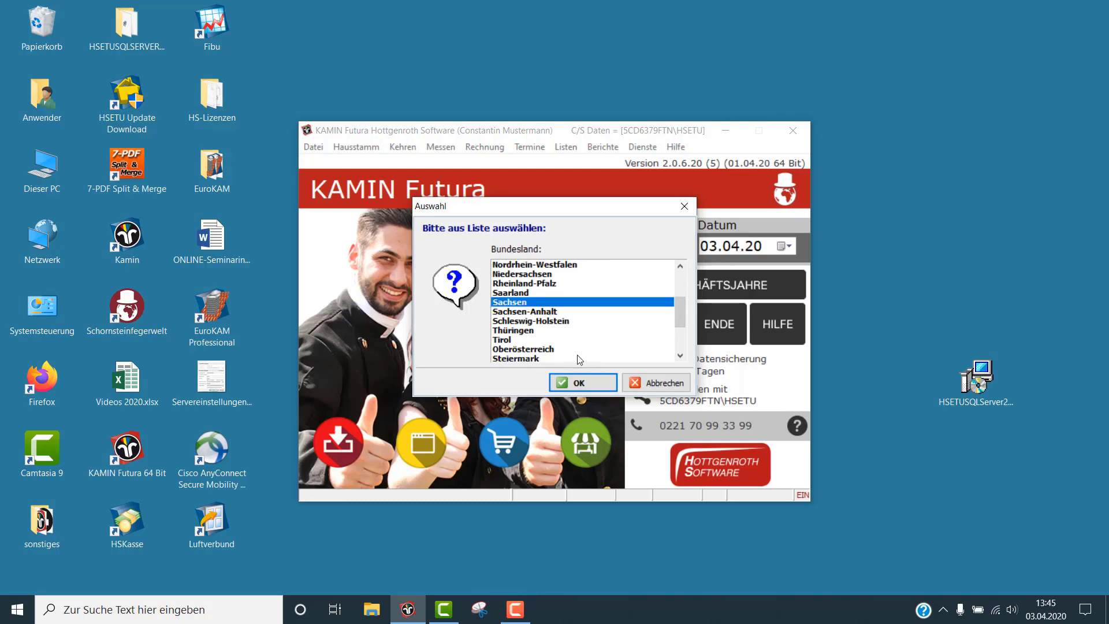
pyautogui.click(573, 384)
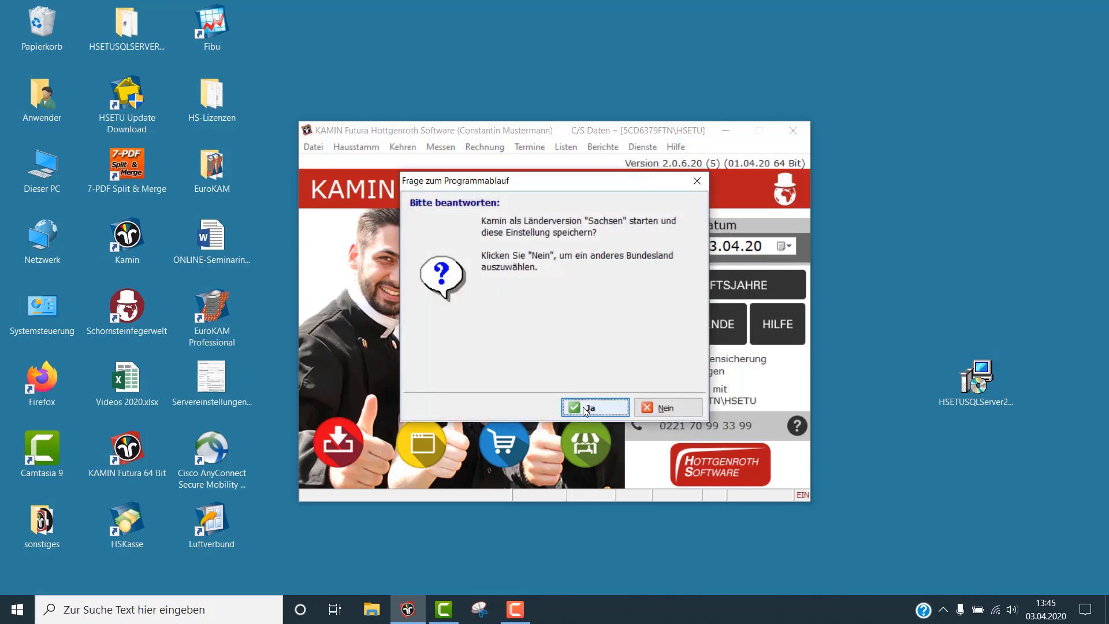
pyautogui.click(585, 410)
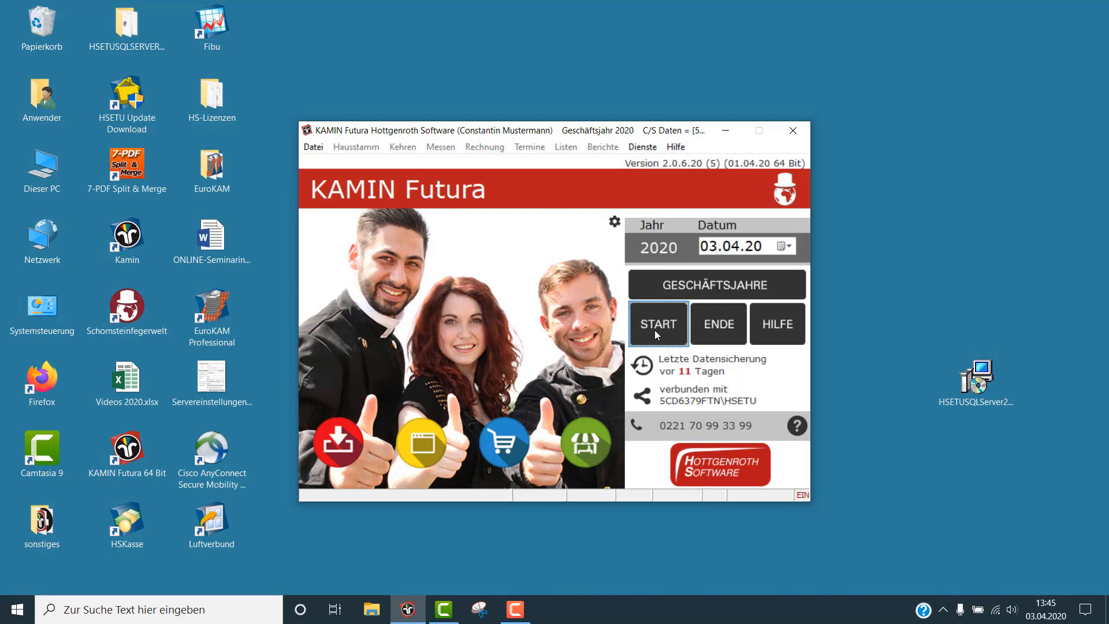
# Start business year 2020 as a new, empty Geschäftsjahr
pyautogui.click(656, 334)
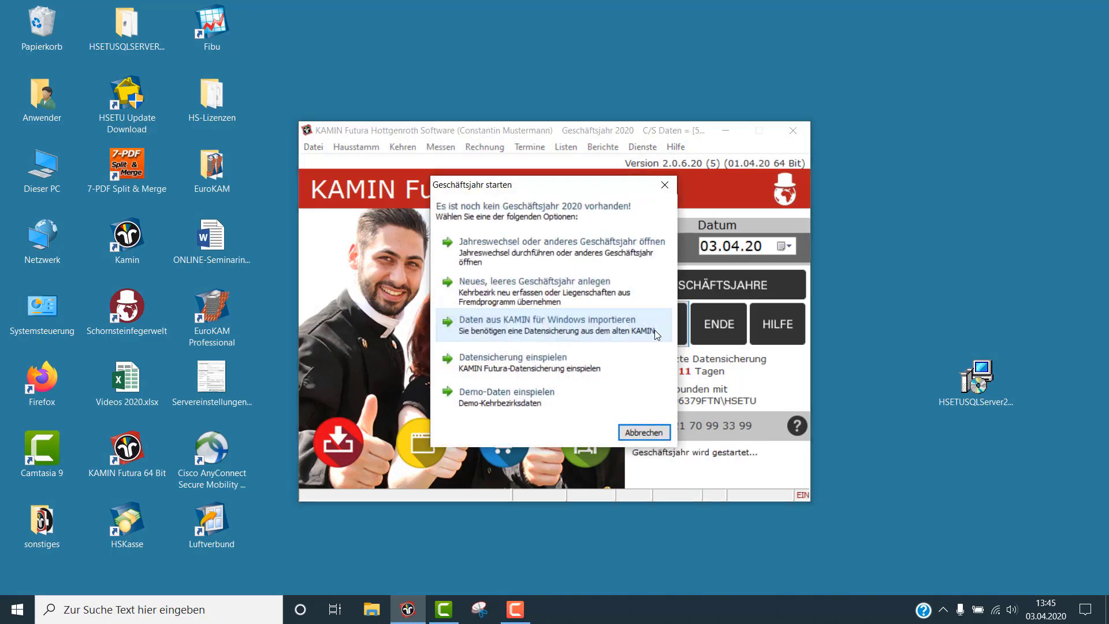
pyautogui.click(584, 295)
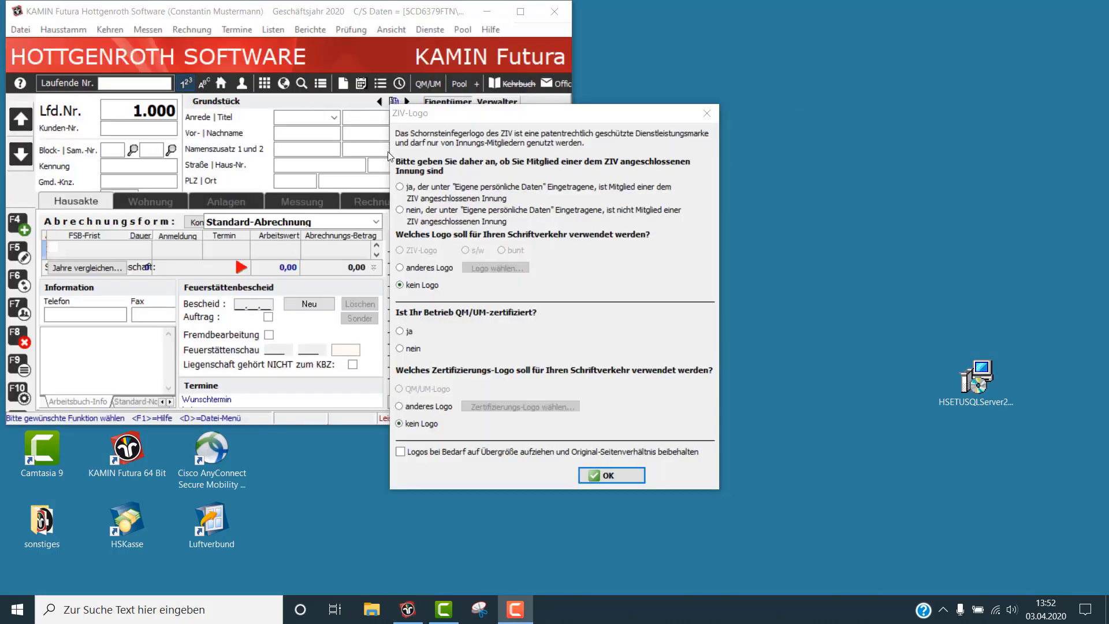
# Set ZIV membership and QM certification to 'ja', keep logo proportions, confirm, and maximize the window
pyautogui.click(400, 187)
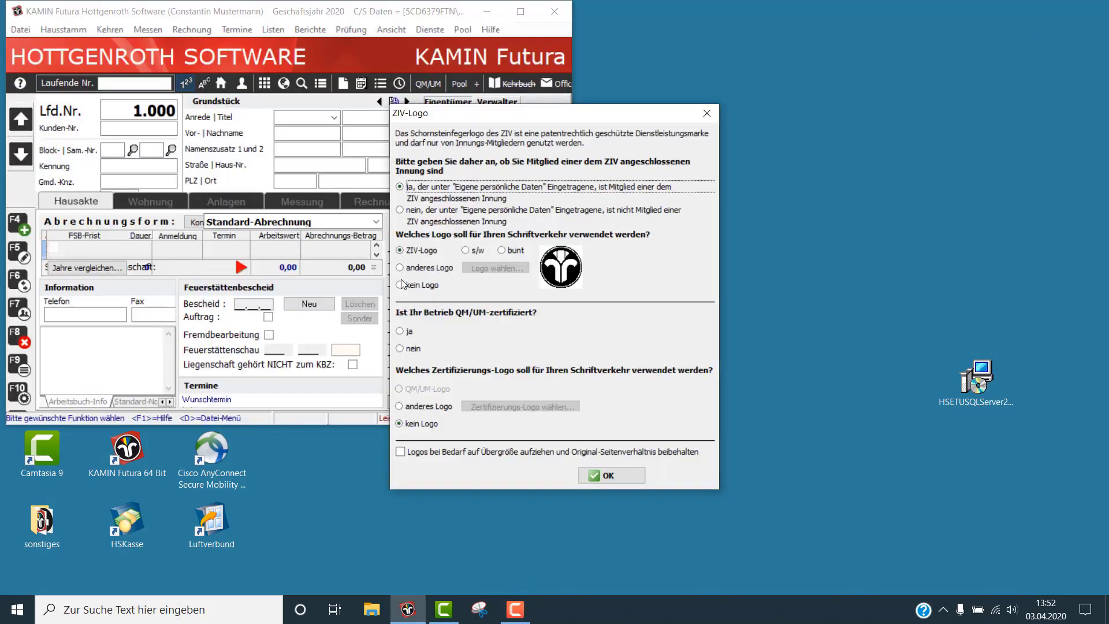
pyautogui.click(401, 330)
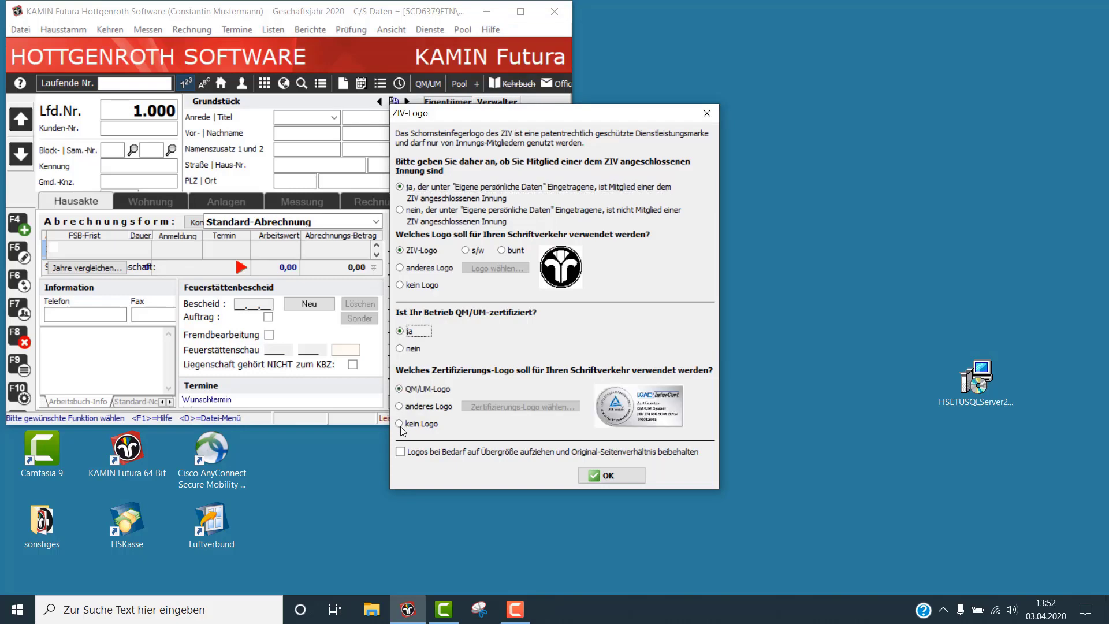
pyautogui.click(401, 452)
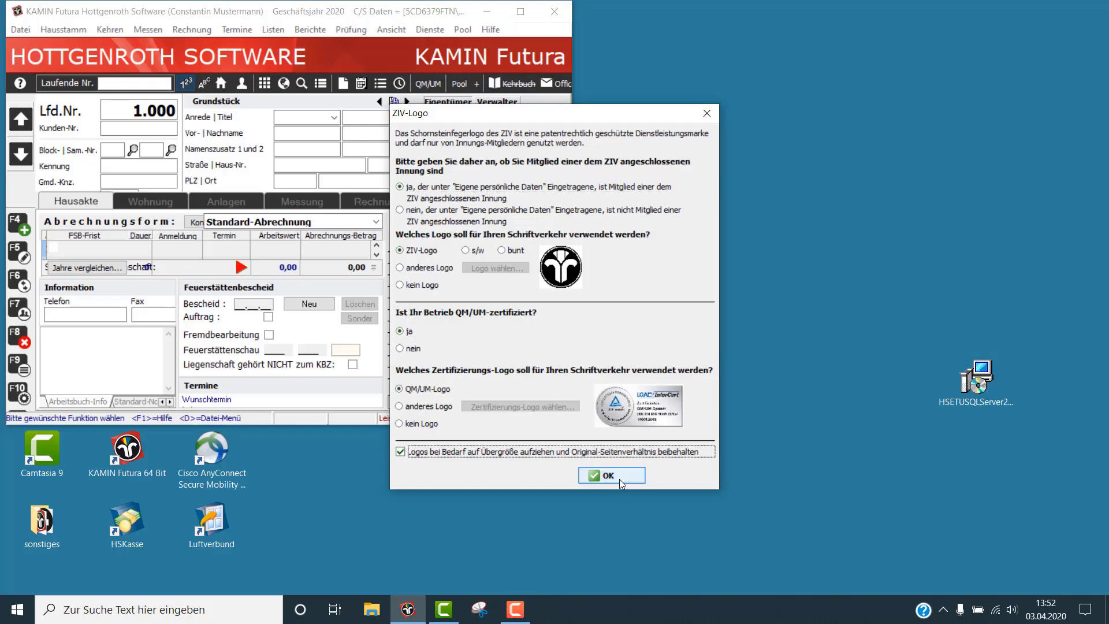
pyautogui.click(620, 480)
pyautogui.click(655, 373)
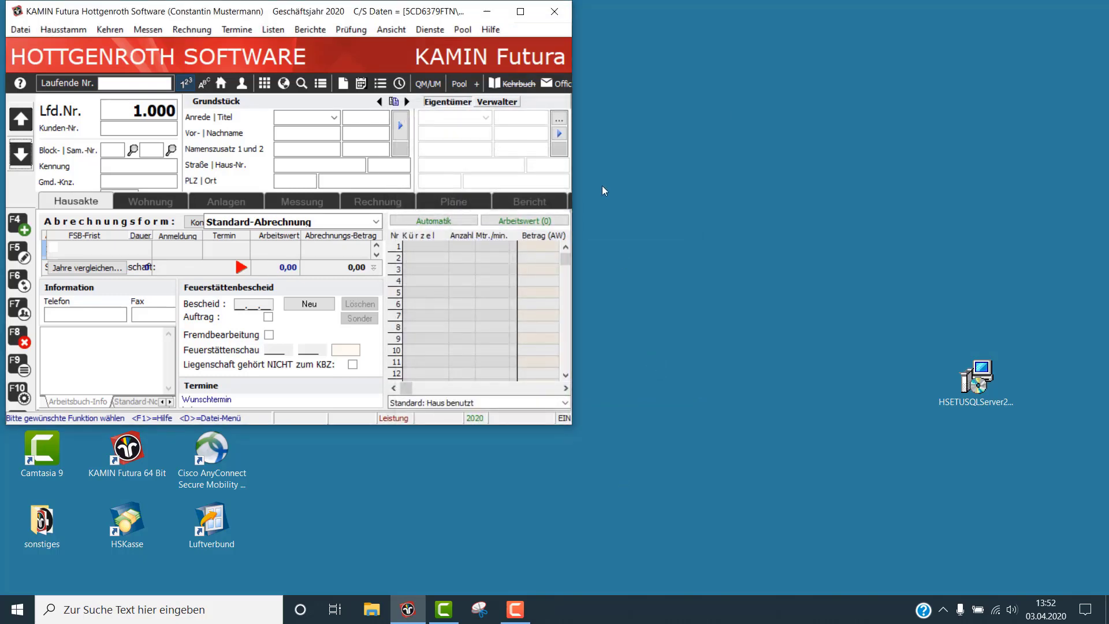
pyautogui.click(529, 11)
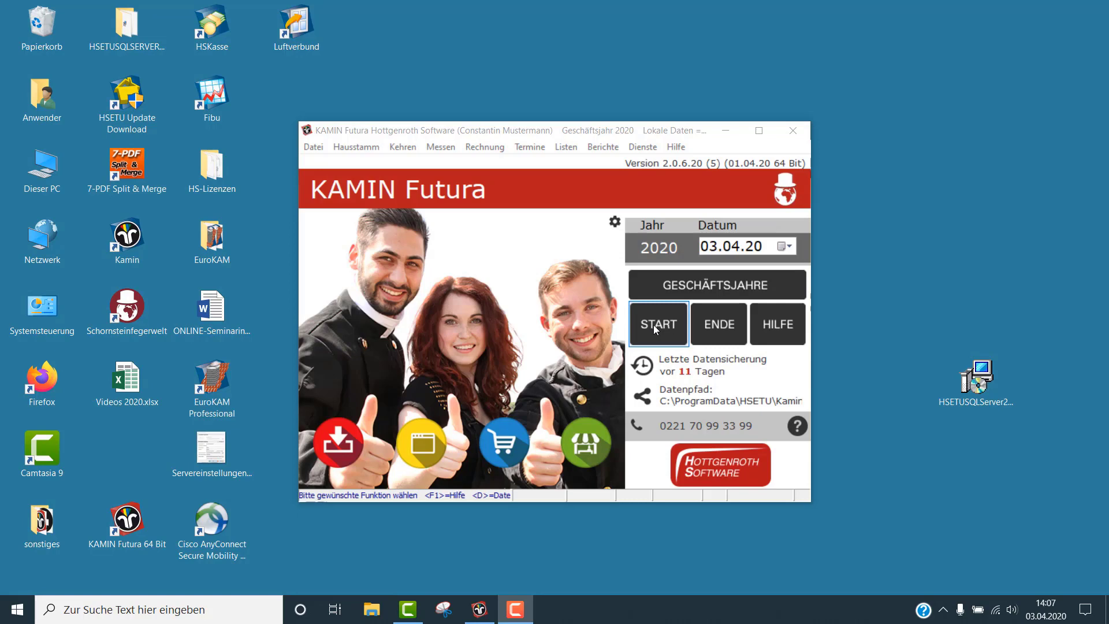
# Set the Datenpfad connection to Mehrplatz-Umgebung with database server 5CD6379FTN\HSETU
pyautogui.click(657, 330)
pyautogui.click(644, 397)
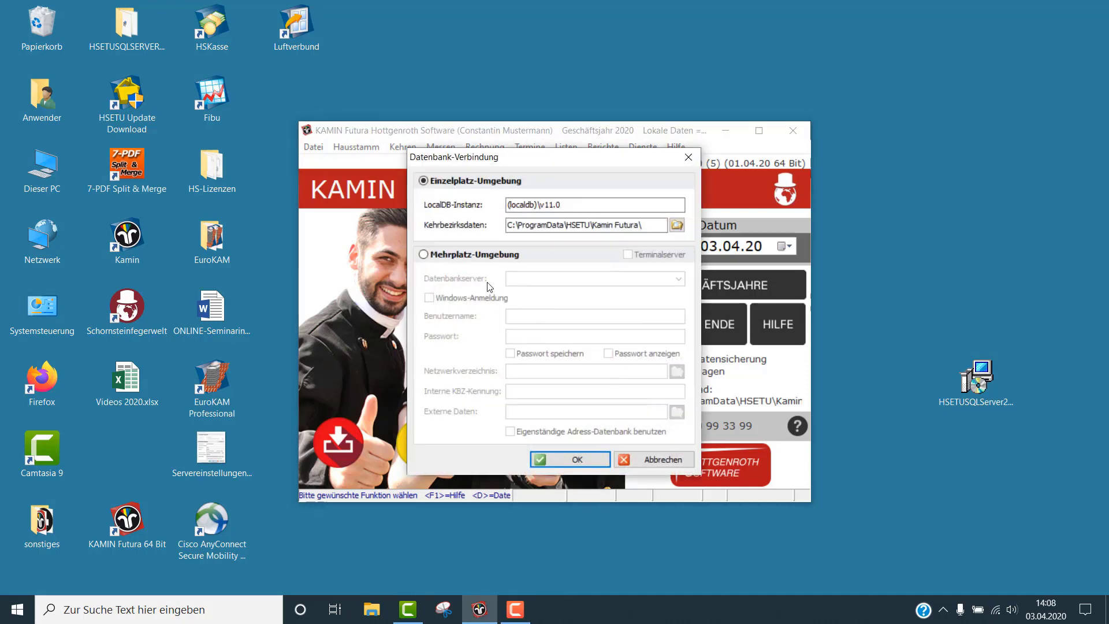
pyautogui.click(426, 254)
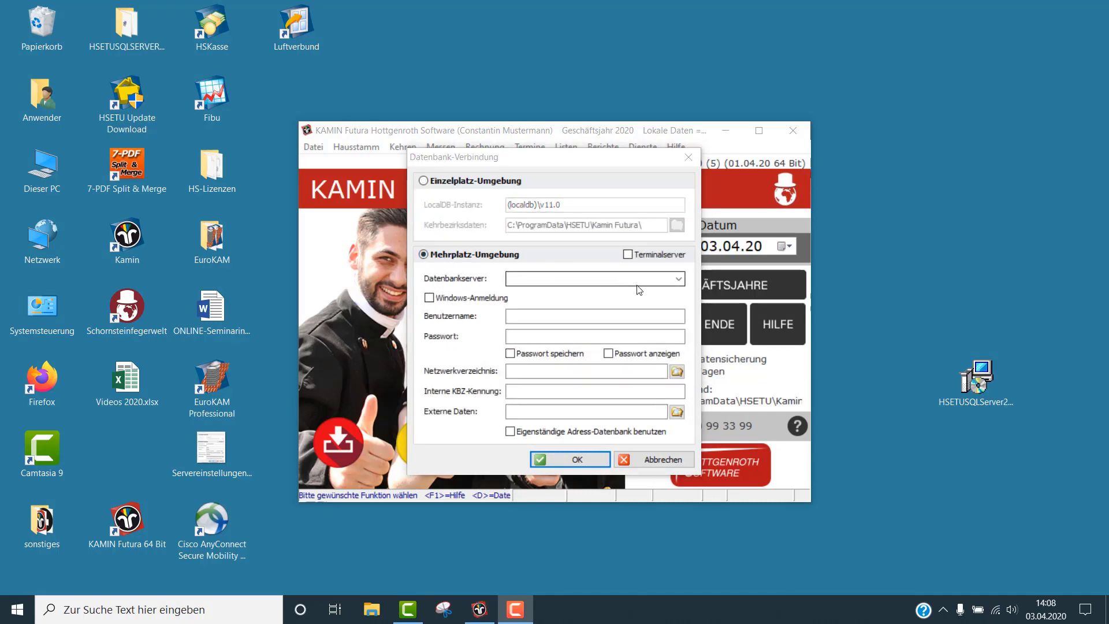
pyautogui.click(679, 280)
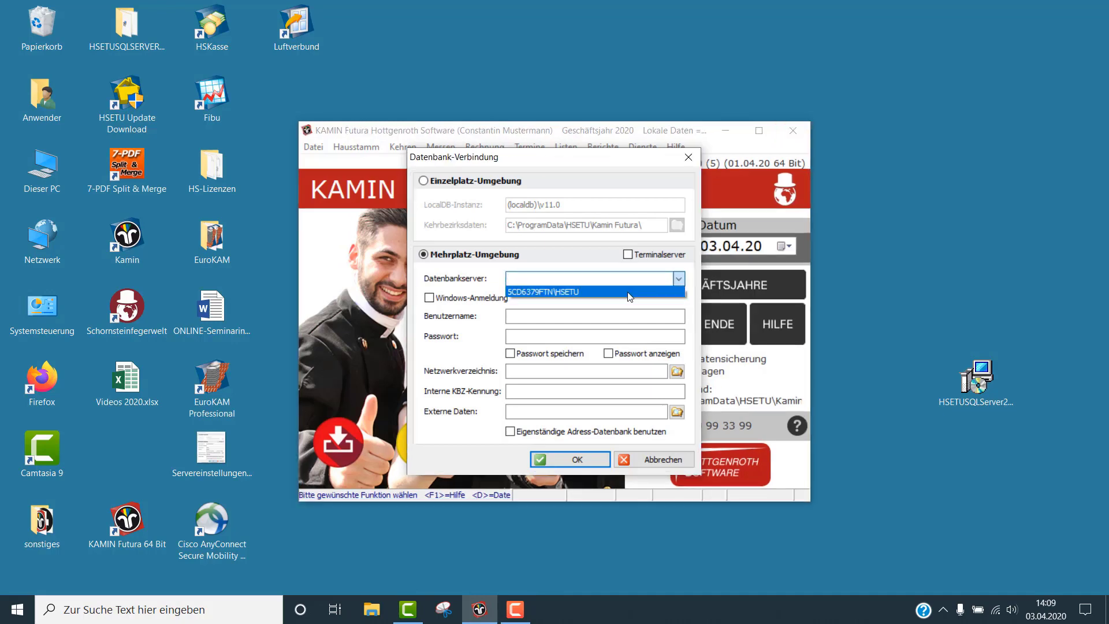
pyautogui.click(630, 292)
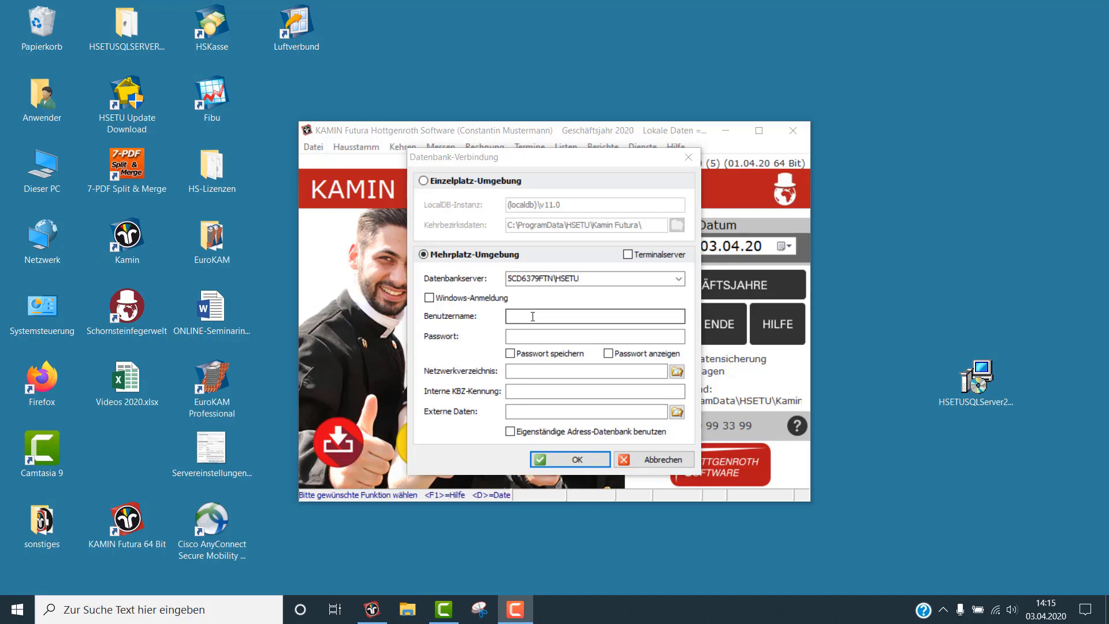
# Enter the database user name and password, with 'Passwort speichern' ticked
pyautogui.click(532, 317)
pyautogui.write('HSETU')
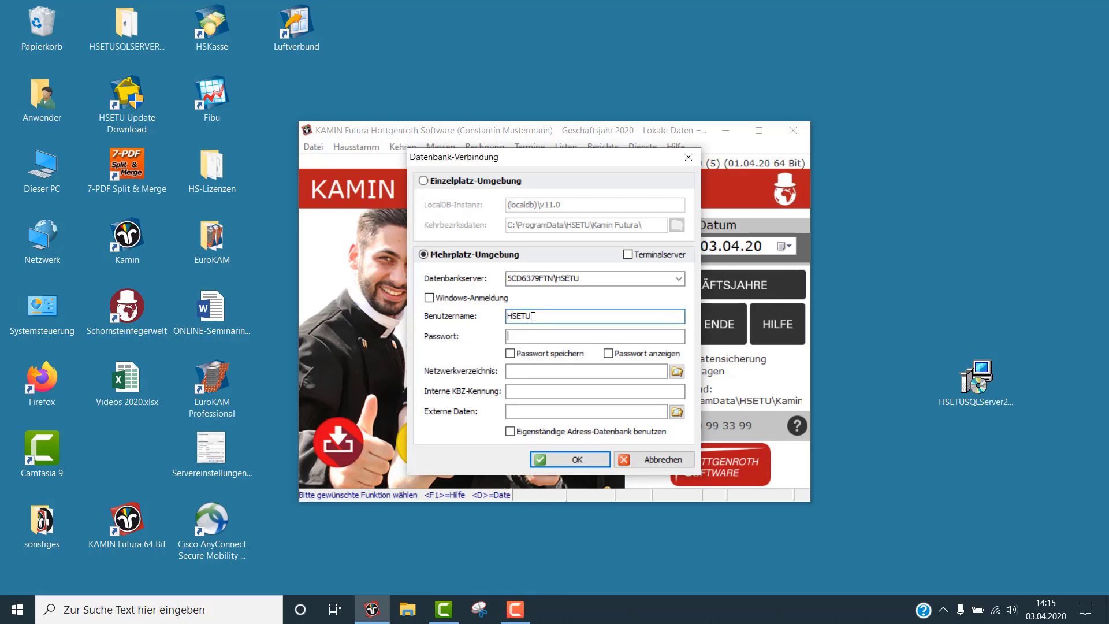
pyautogui.press('Tab')
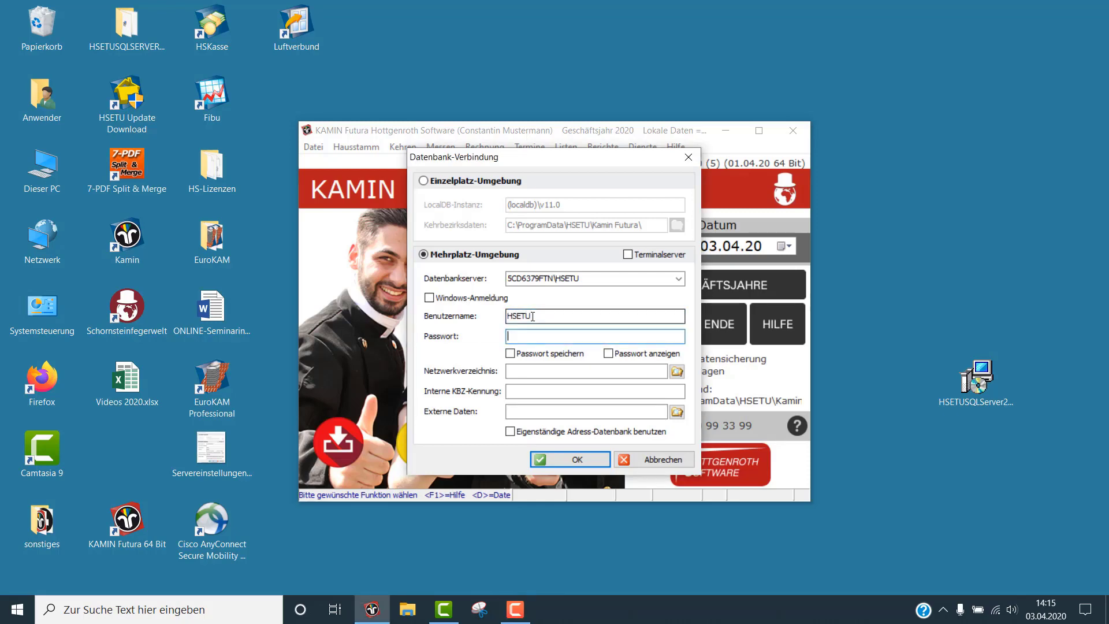
pyautogui.write('***')
pyautogui.write('u')
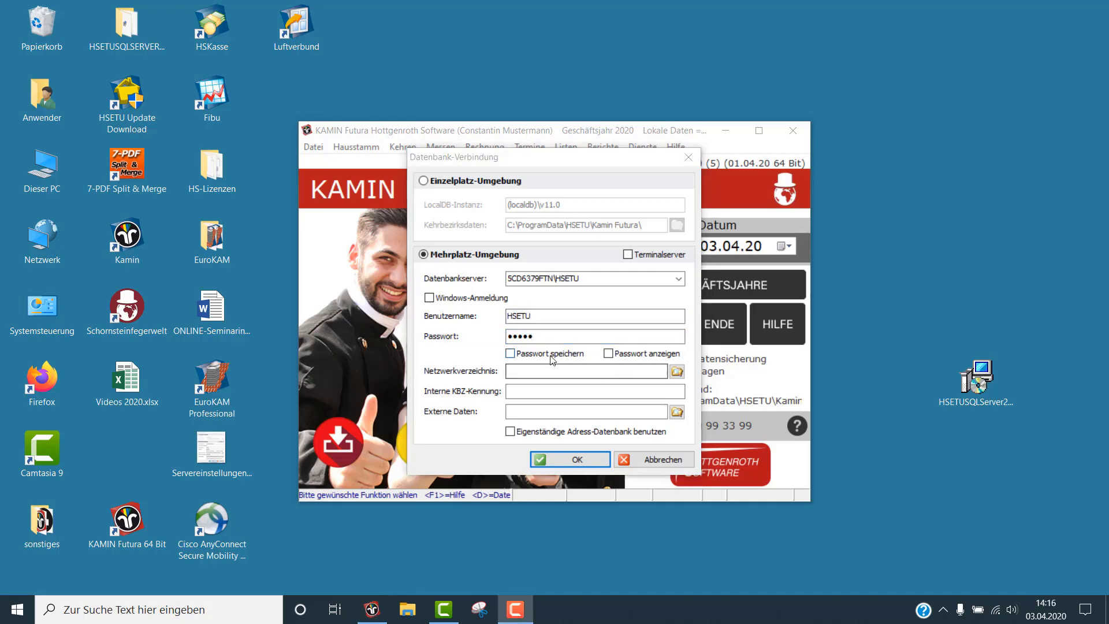
pyautogui.click(510, 354)
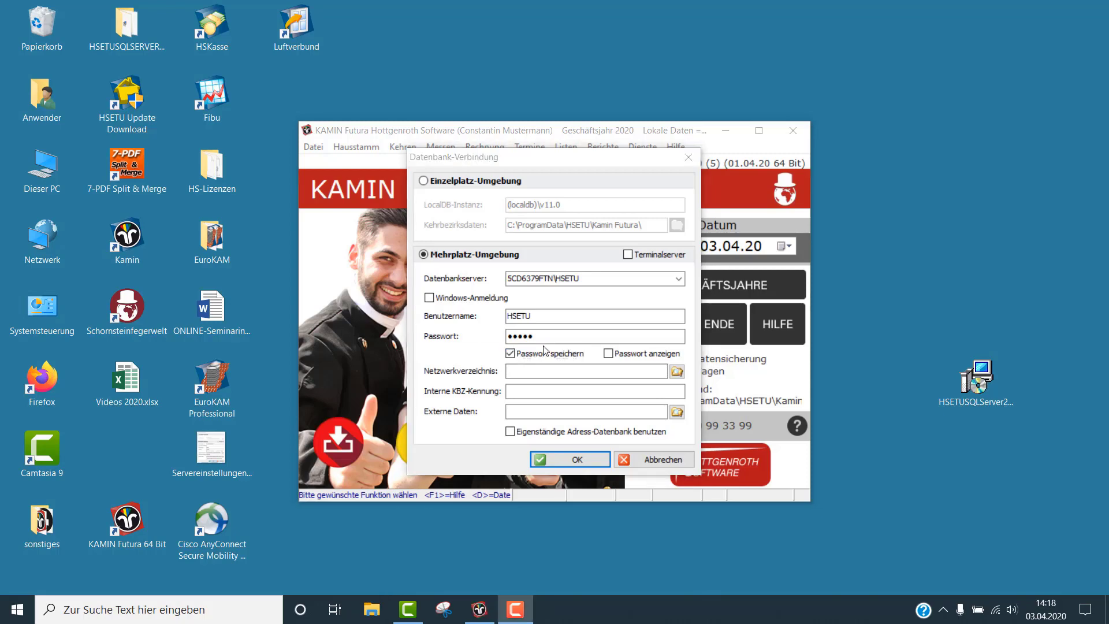
# Browse for the network folder and open the Servereinstellungen screenshot for reference
pyautogui.click(516, 370)
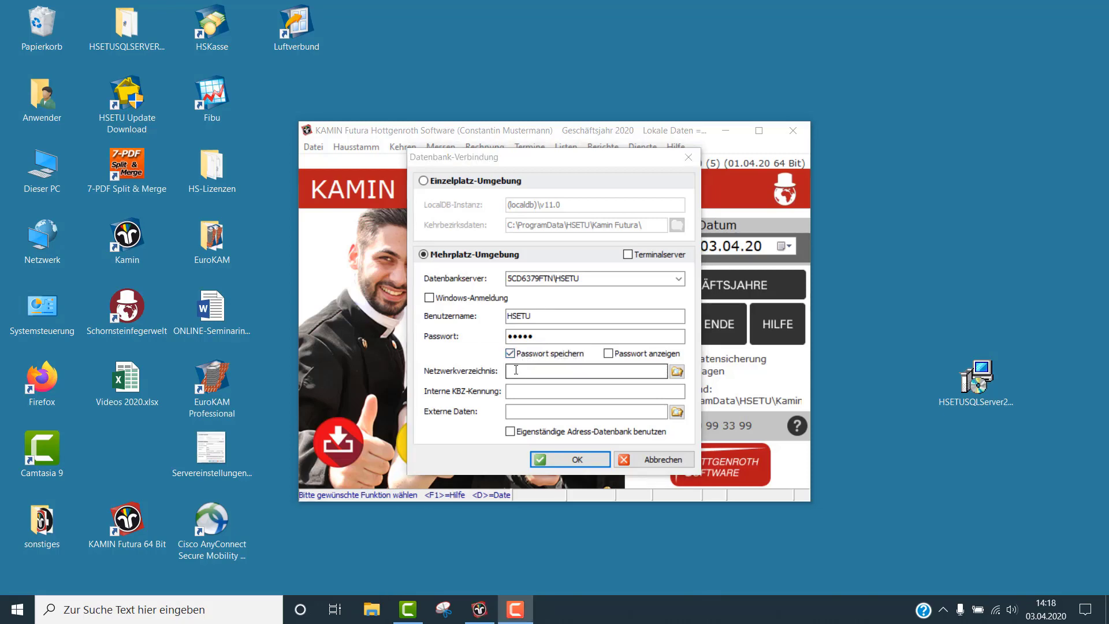
pyautogui.click(676, 372)
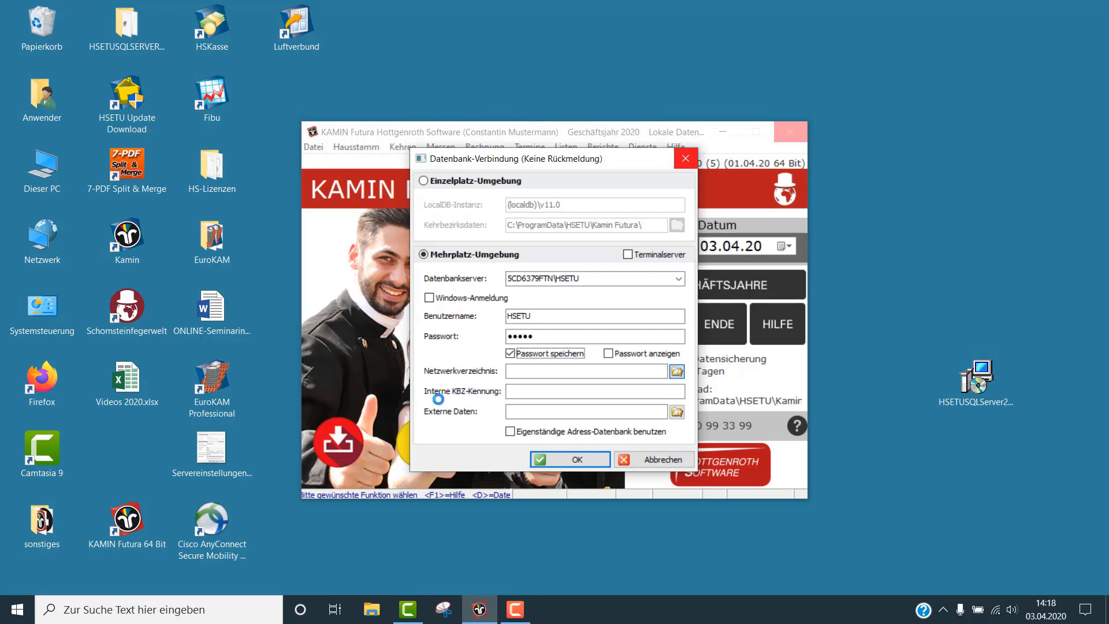
pyautogui.doubleClick(211, 448)
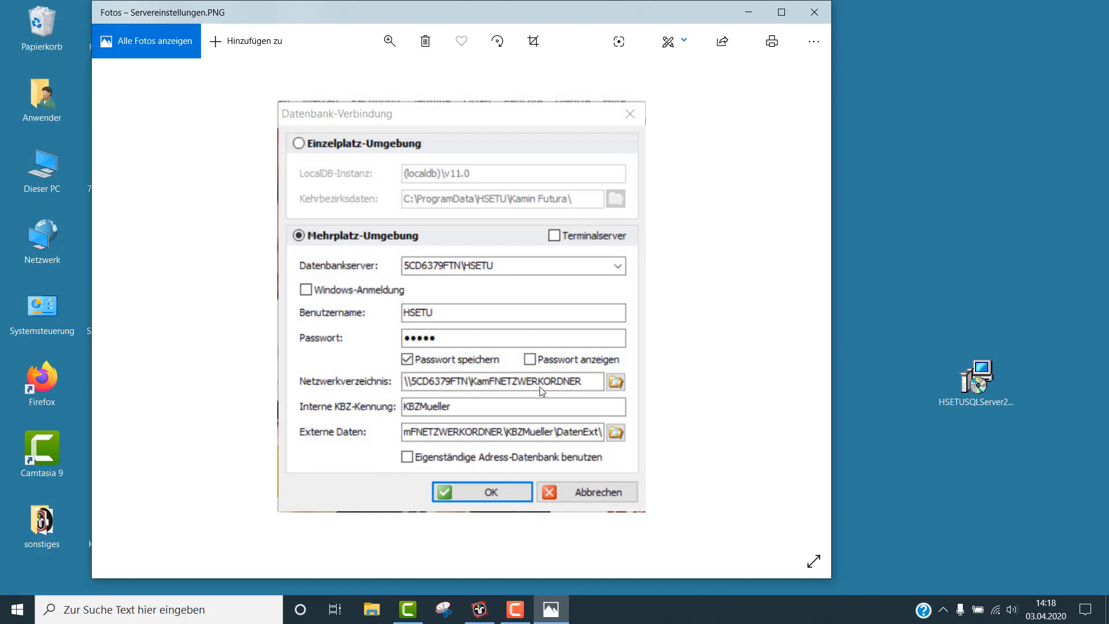
# Set the network folder to \\5CD6379FTN\KamFNETZWERKORDNER\ via the folder picker
pyautogui.click(818, 15)
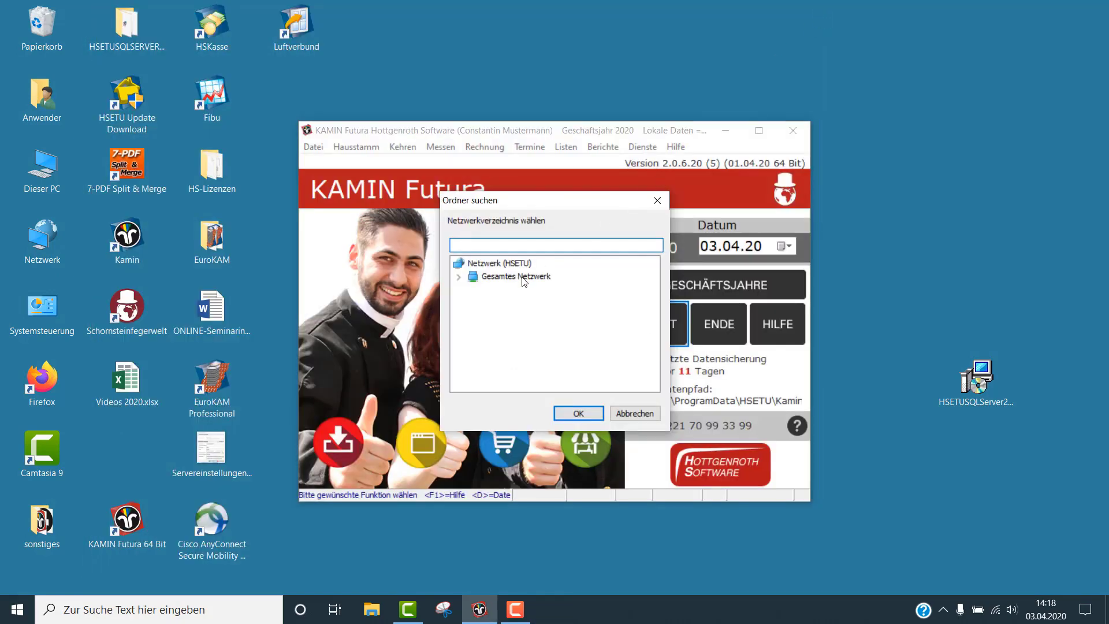
pyautogui.click(521, 276)
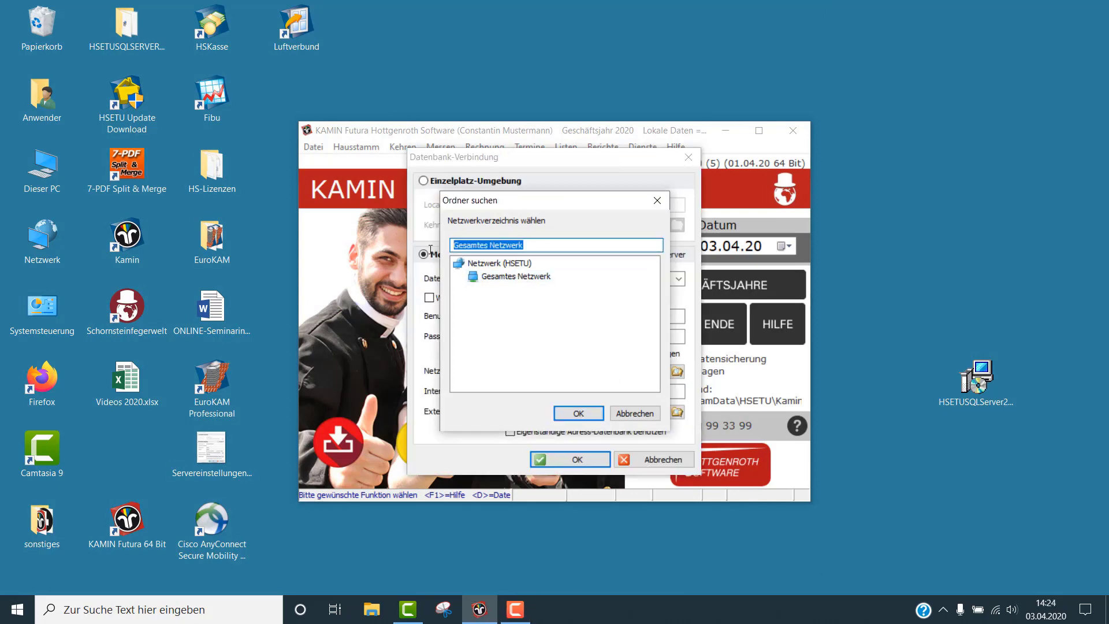
pyautogui.write('\\\\5CD6379FTN\\KamFNETZWERKORDNER')
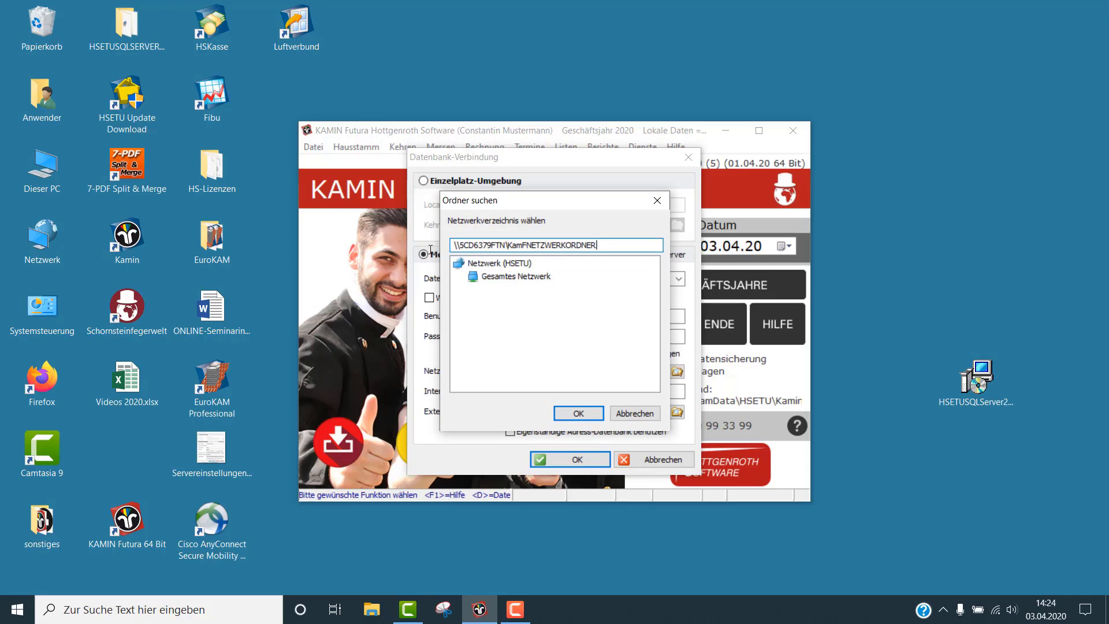
pyautogui.click(578, 413)
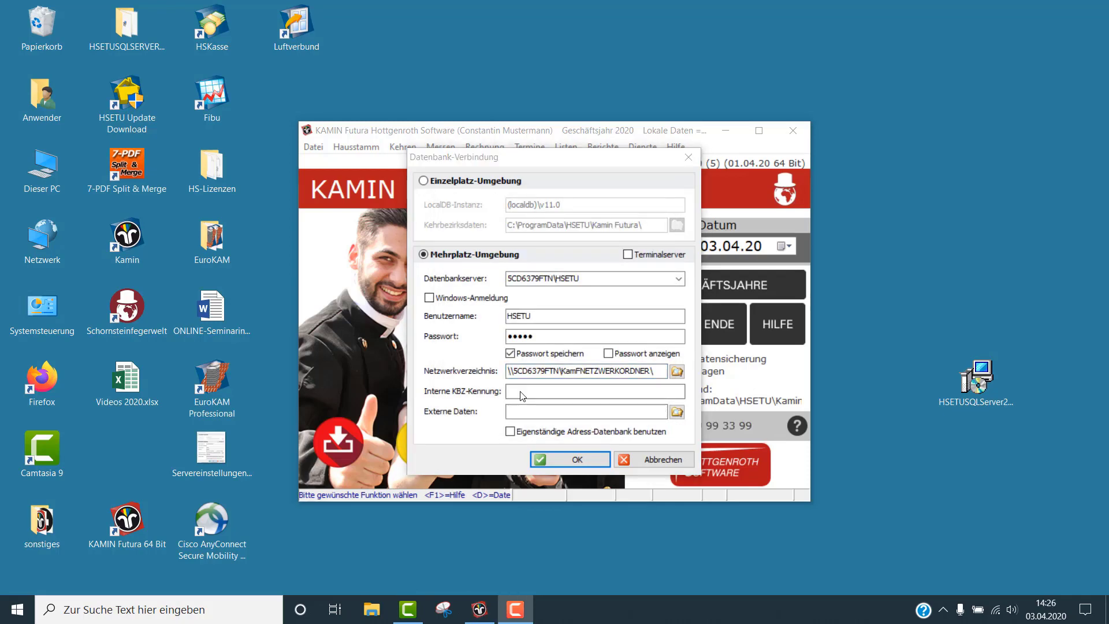
# Enter the internal KBZ identifier so Externe Daten fills in with DatenExt
pyautogui.click(508, 391)
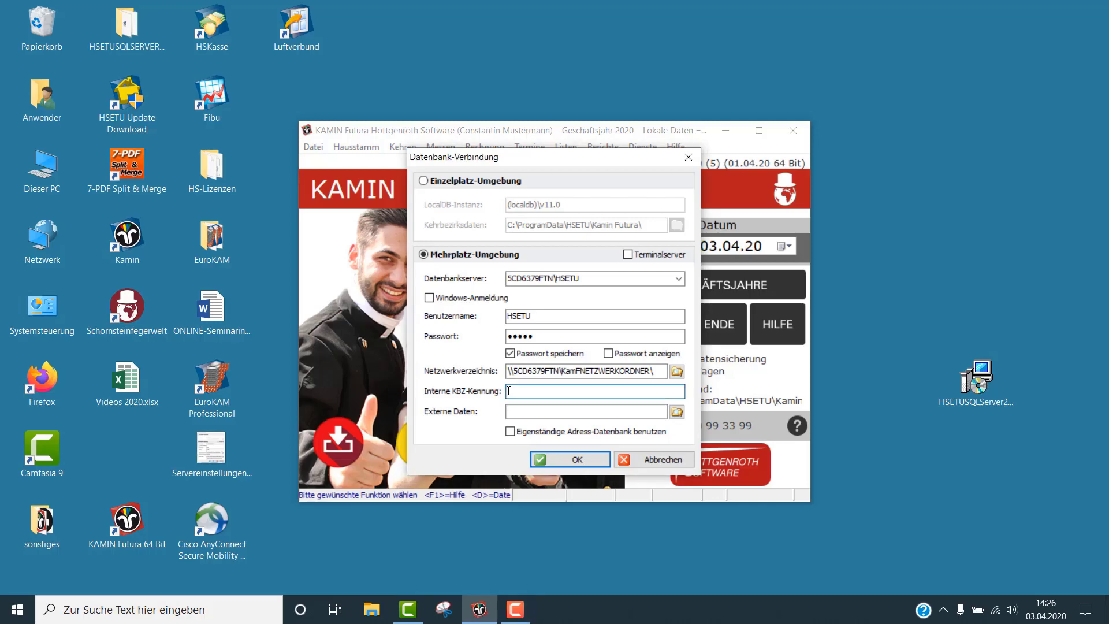
pyautogui.write('KBZMueller')
pyautogui.press('Tab')
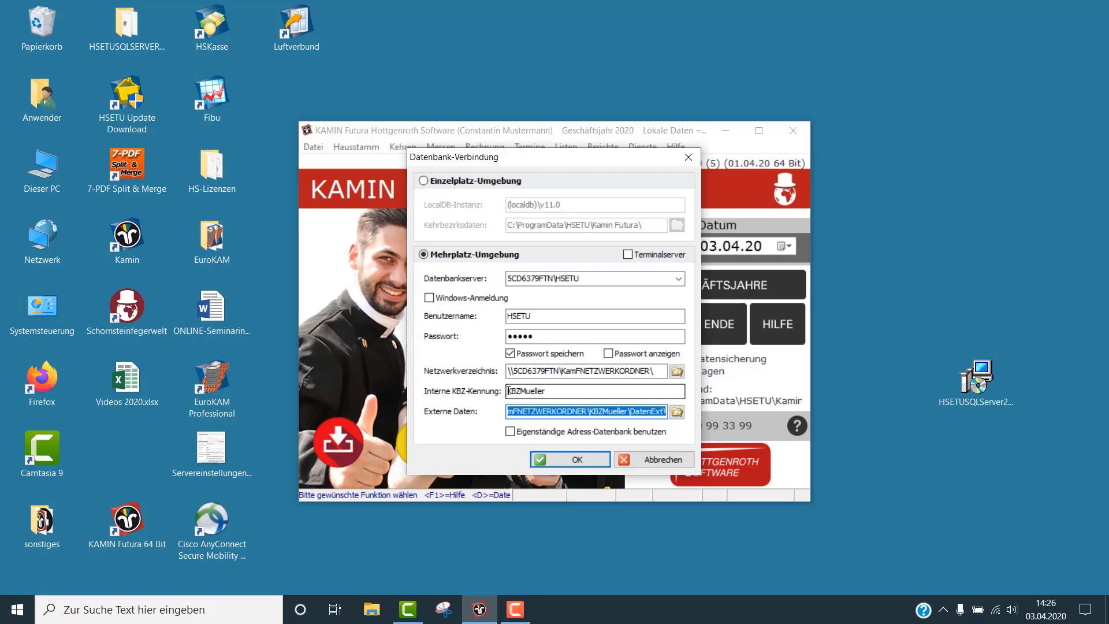
# Save the multi-user Datenbank-Verbindung settings for server 5CD6379FTN\HSETU
pyautogui.press('F9')
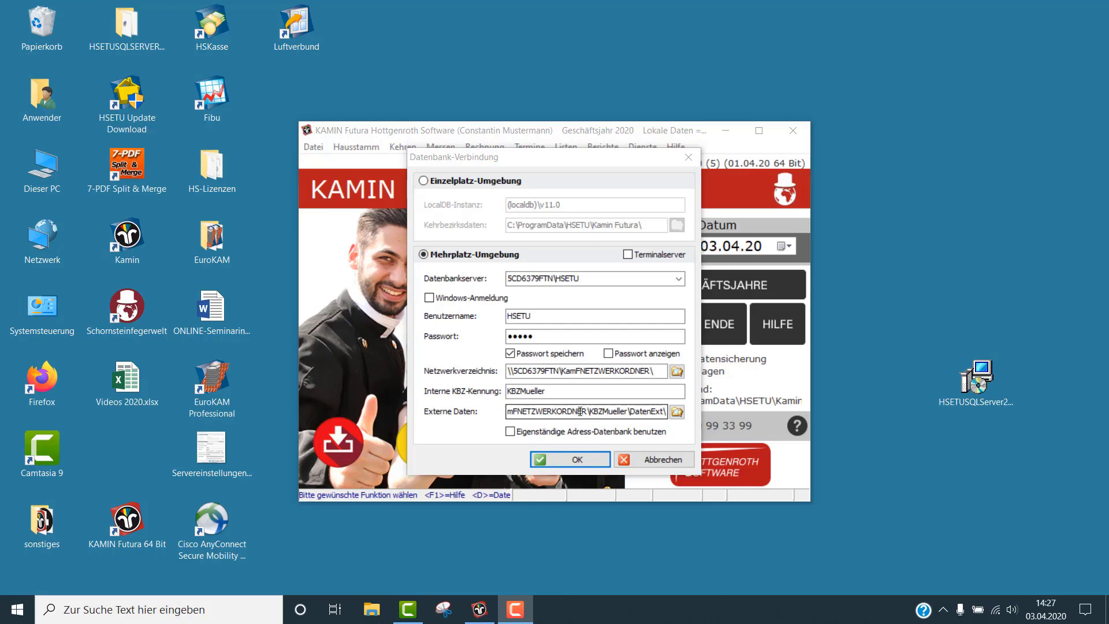
pyautogui.click(584, 462)
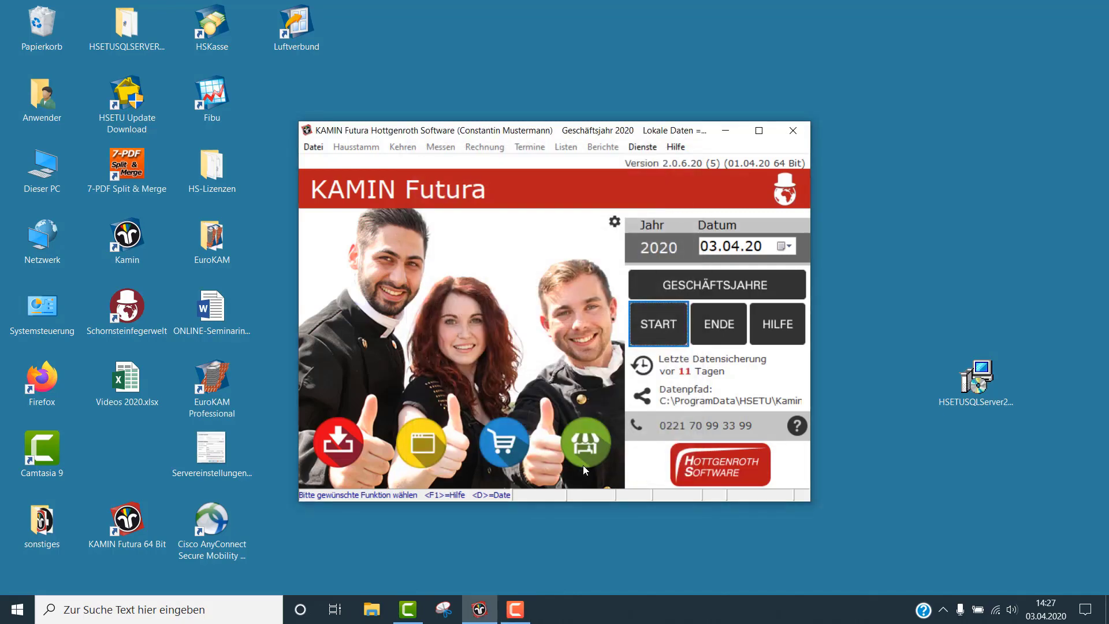